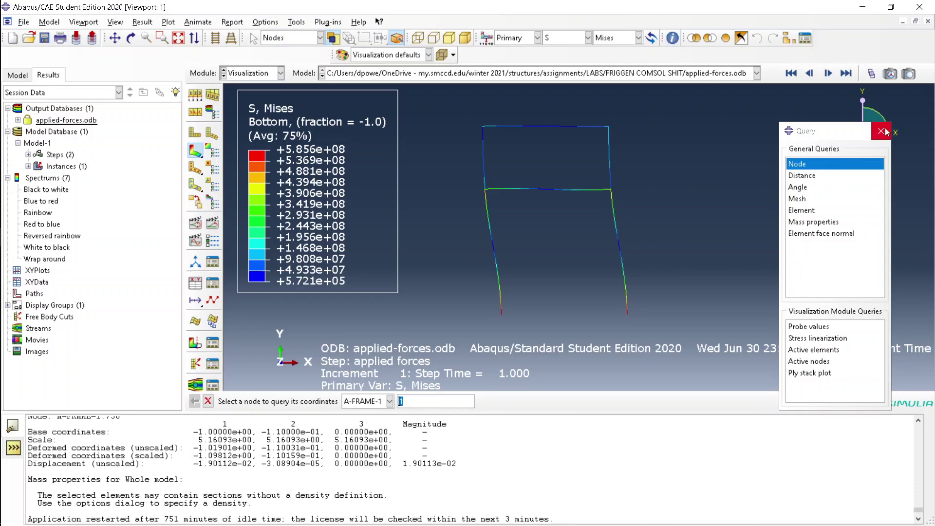
Step: Query coordinates and displacements of two crossbar nodes picked in the viewport
{"action": "left_click", "coordinate": [672, 39]}
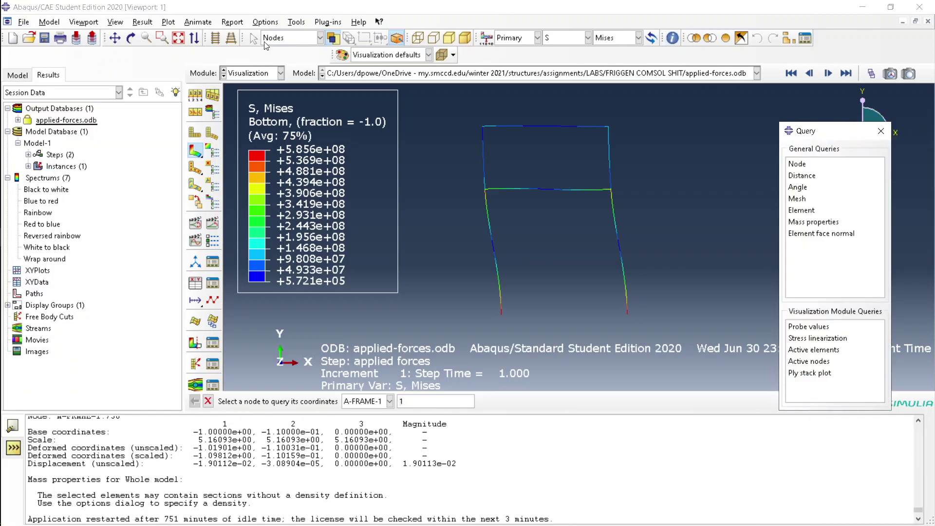
{"action": "left_click", "coordinate": [265, 22]}
{"action": "mouse_move", "coordinate": [234, 24]}
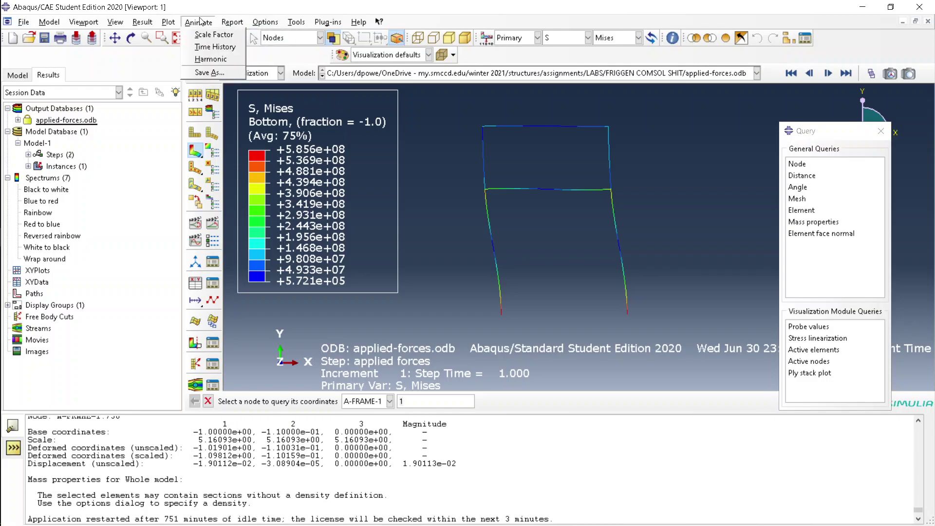
{"action": "left_click", "coordinate": [303, 36]}
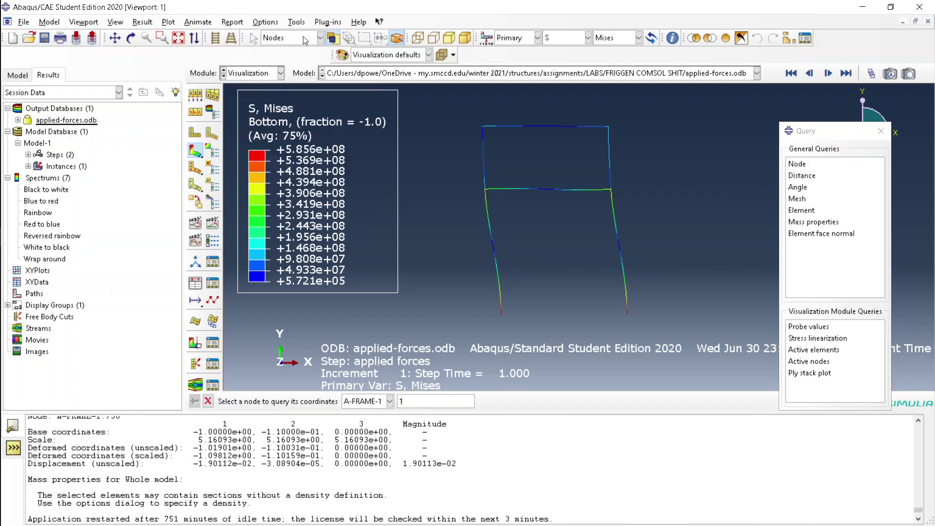
{"action": "left_click", "coordinate": [810, 166]}
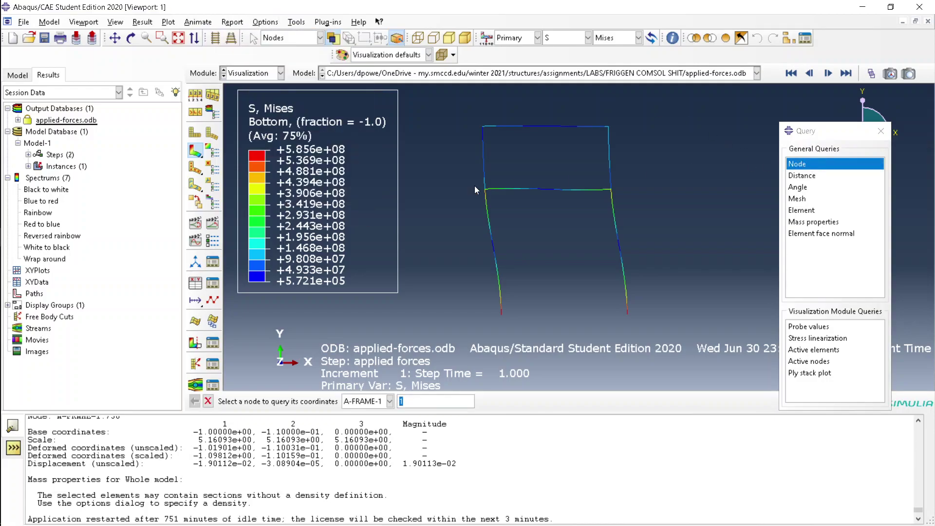
{"action": "left_click", "coordinate": [535, 189]}
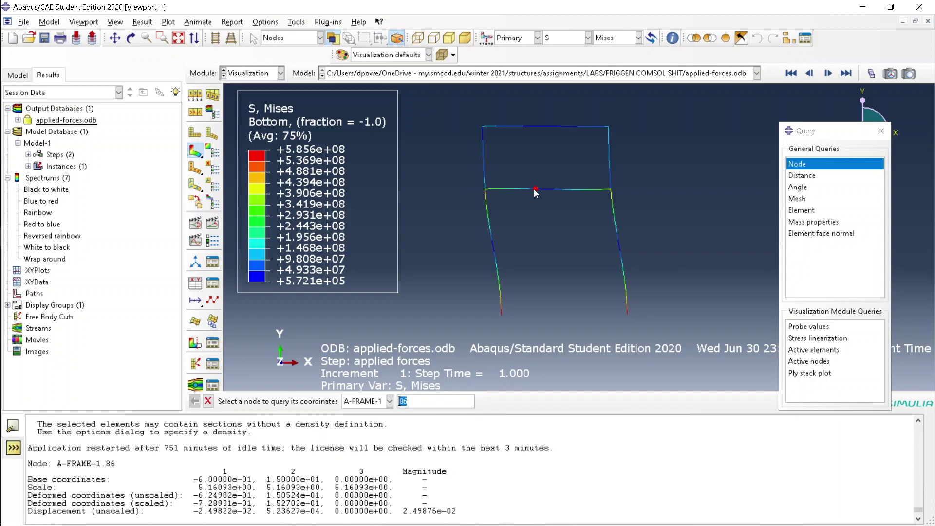
{"action": "left_click", "coordinate": [571, 190]}
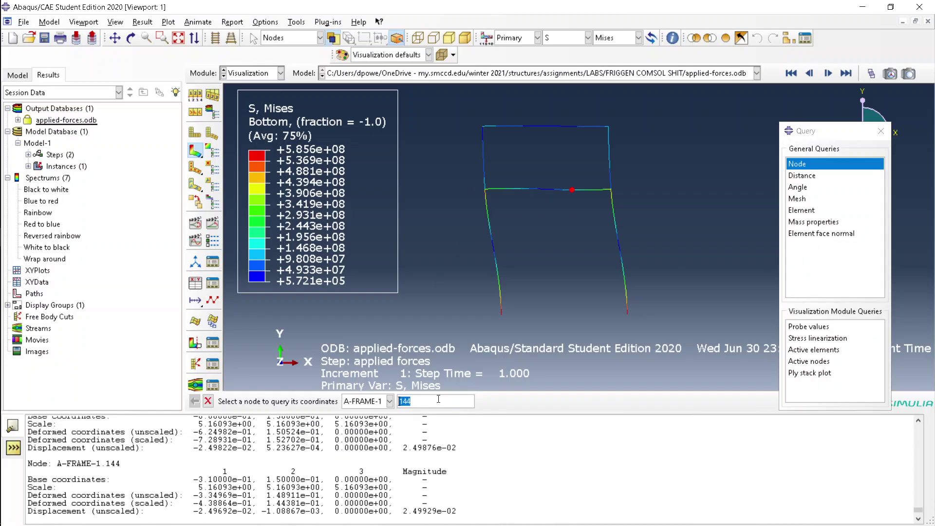
Step: Query nodes 1, 2, 3 and 5 by entering their labels at the prompt
{"action": "type", "text": "1"}
{"action": "key", "text": "Return"}
{"action": "type", "text": "2"}
{"action": "key", "text": "Return"}
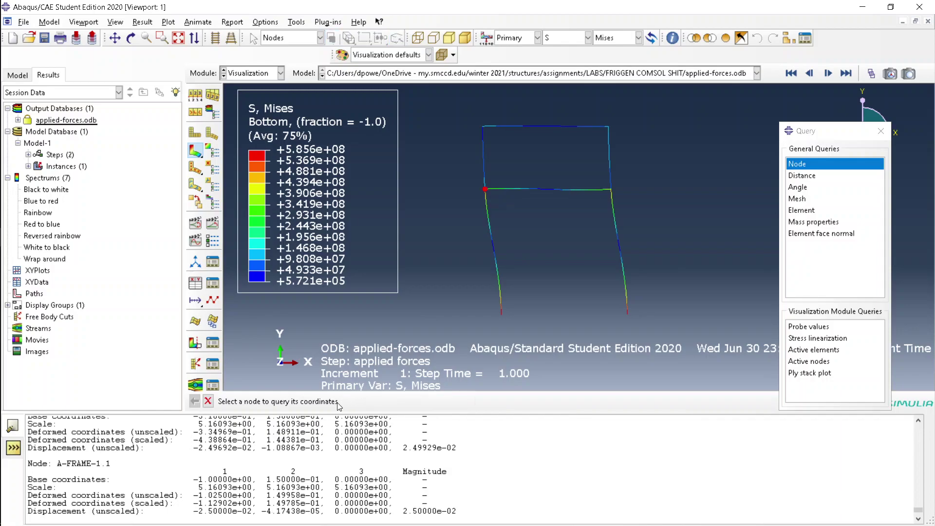
{"action": "type", "text": "3"}
{"action": "key", "text": "Return"}
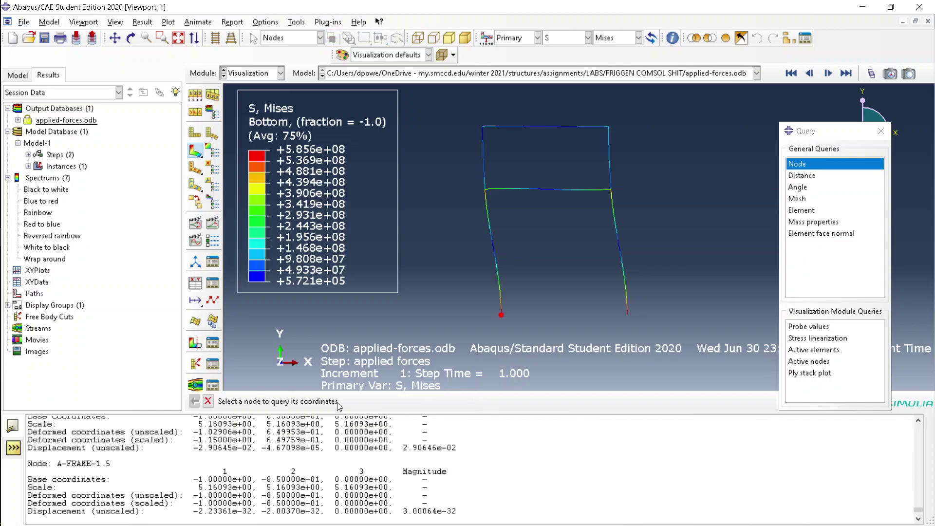
{"action": "type", "text": "5"}
{"action": "key", "text": "Return"}
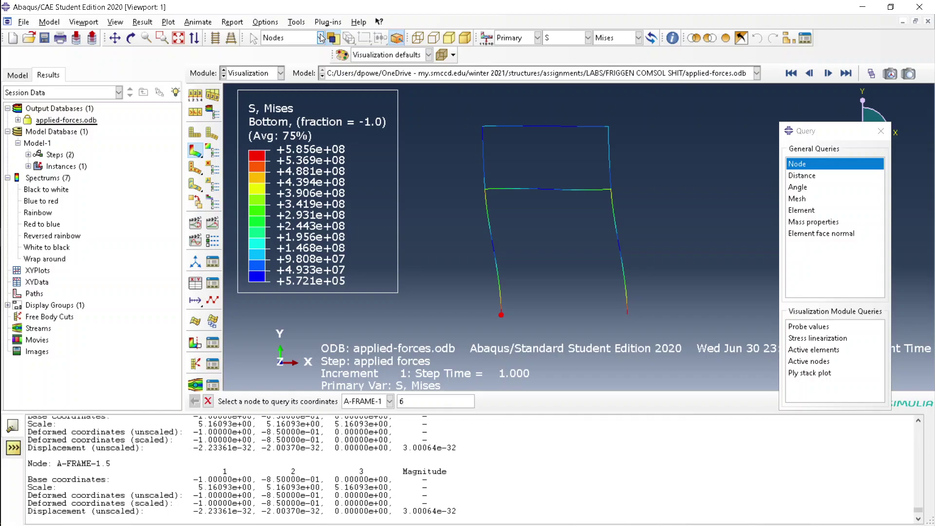
Step: Set the field output to S with the Max. Principal invariant instead of Mises
{"action": "left_click", "coordinate": [232, 22]}
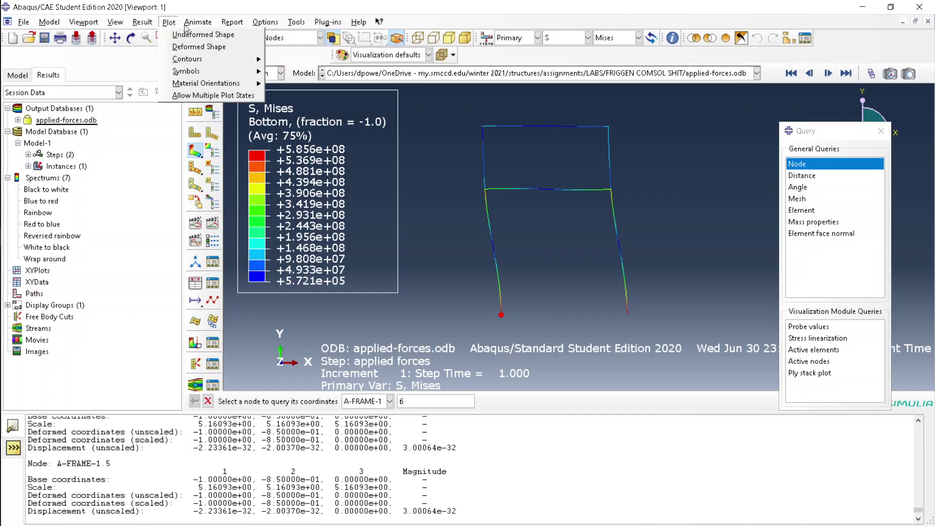
{"action": "left_click", "coordinate": [159, 25]}
{"action": "left_click", "coordinate": [142, 23]}
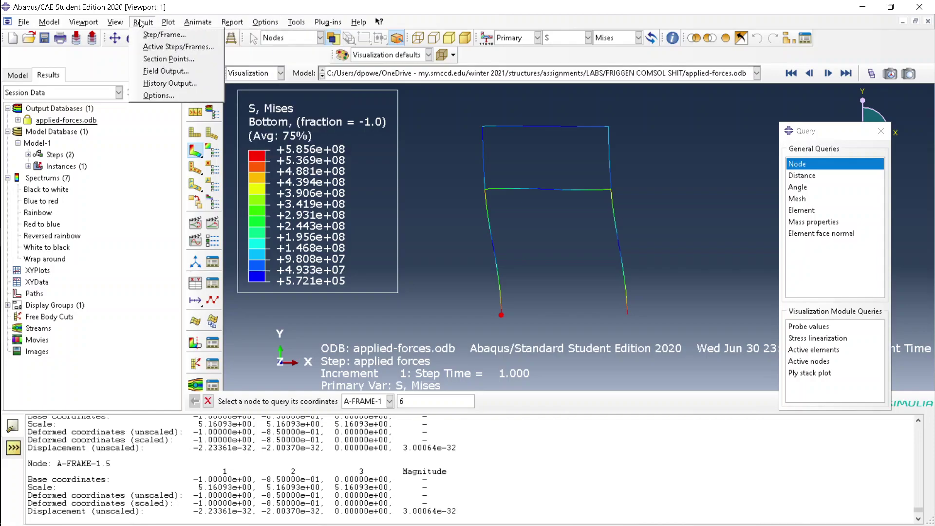
{"action": "left_click", "coordinate": [157, 72]}
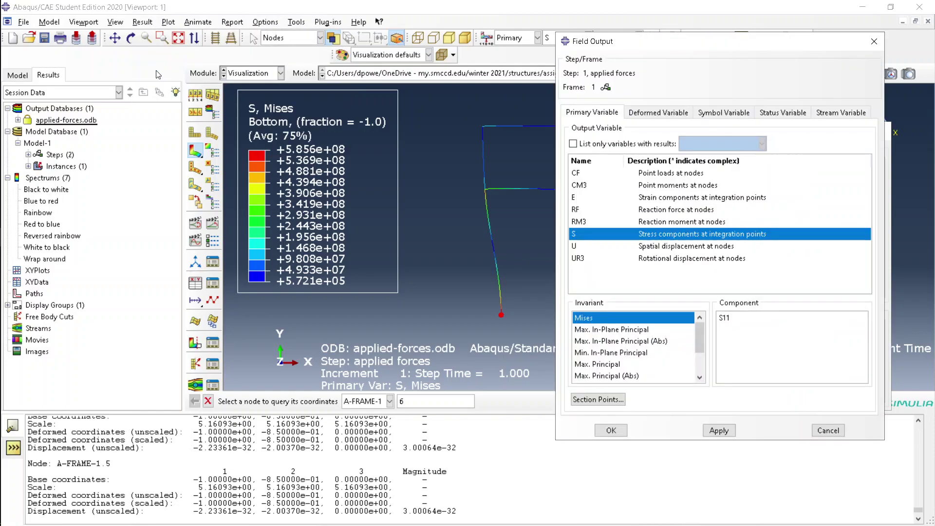
{"action": "left_click", "coordinate": [614, 364]}
{"action": "left_click", "coordinate": [611, 430]}
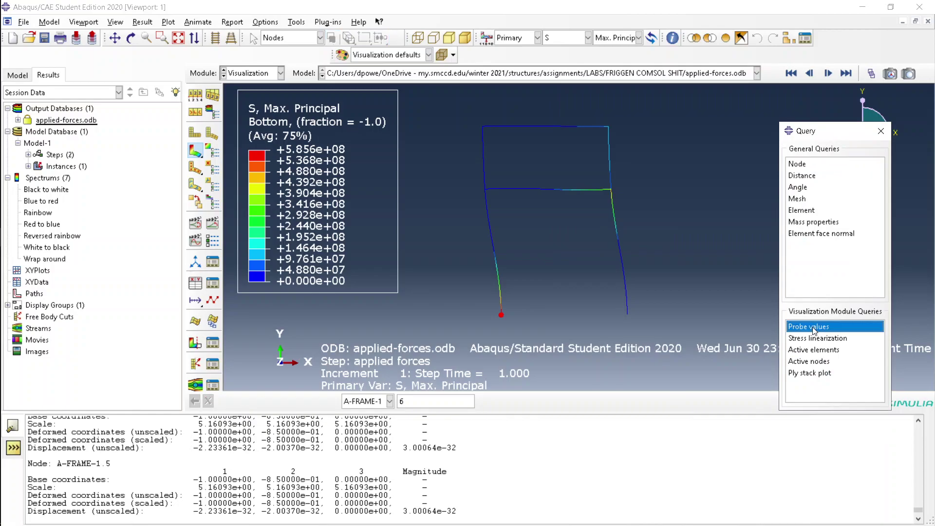
Step: Probe S, Max. Principal values for all nodes using the All display group
{"action": "left_click", "coordinate": [813, 328]}
{"action": "left_click", "coordinate": [614, 97]}
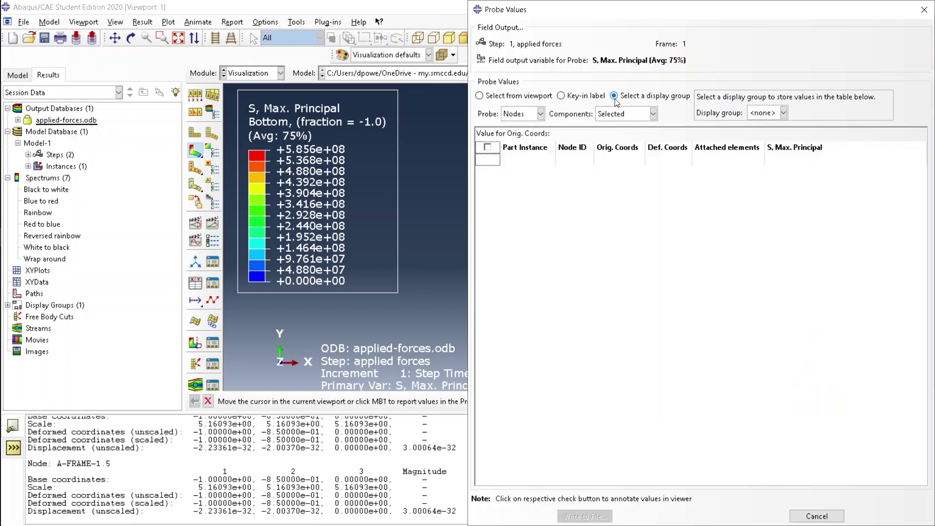
{"action": "left_click", "coordinate": [762, 126]}
{"action": "left_click", "coordinate": [502, 97]}
{"action": "left_click", "coordinate": [646, 101]}
{"action": "left_click", "coordinate": [776, 112]}
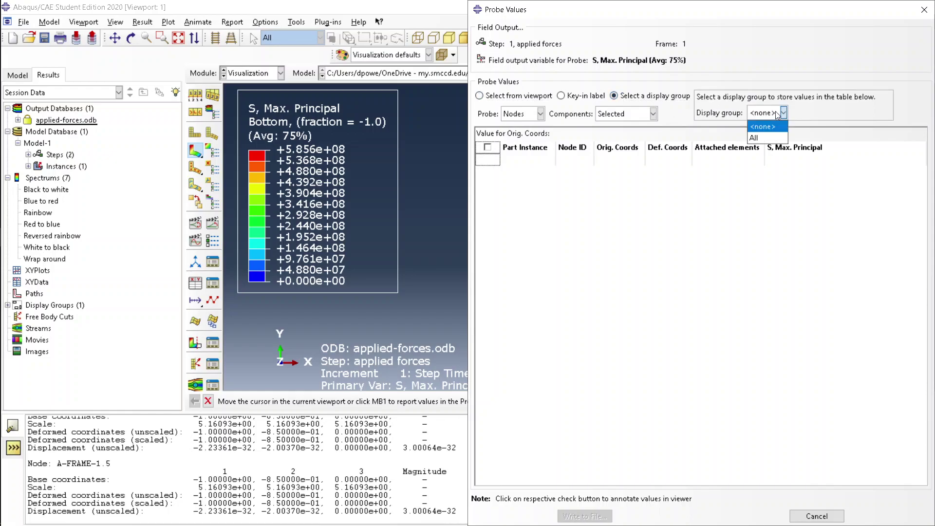
{"action": "left_click", "coordinate": [758, 144]}
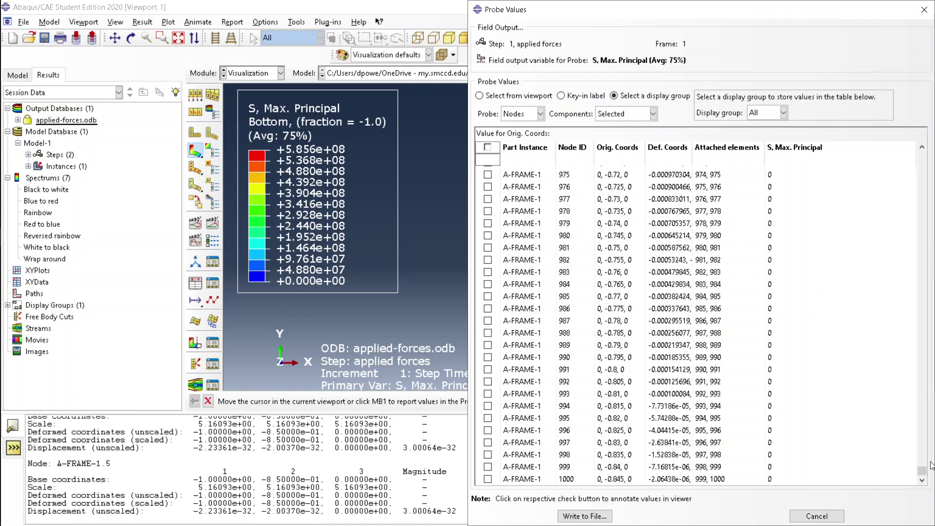
Step: Shrink the Probe Values window and move it left to reveal the A-frame
{"action": "left_click_drag", "start_coordinate": [922, 471], "coordinate": [928, 124]}
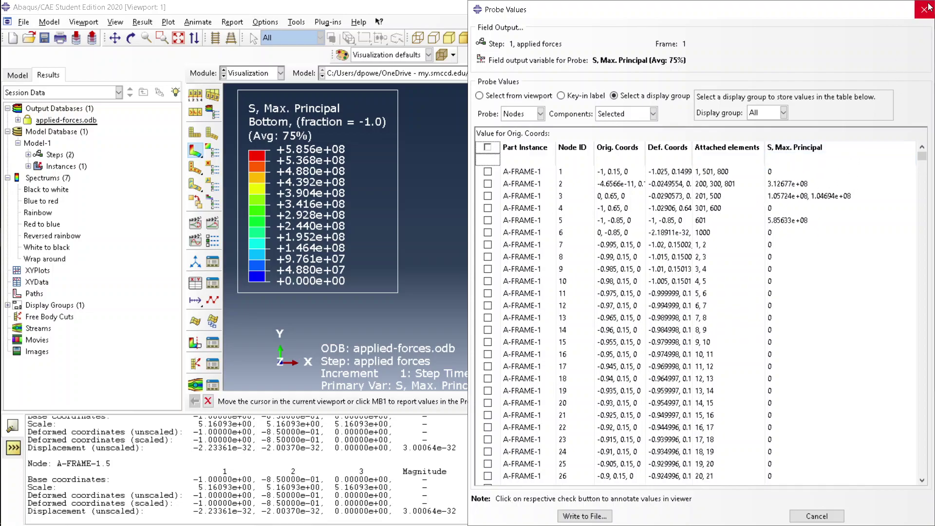
{"action": "left_click_drag", "start_coordinate": [827, 10], "coordinate": [822, 43]}
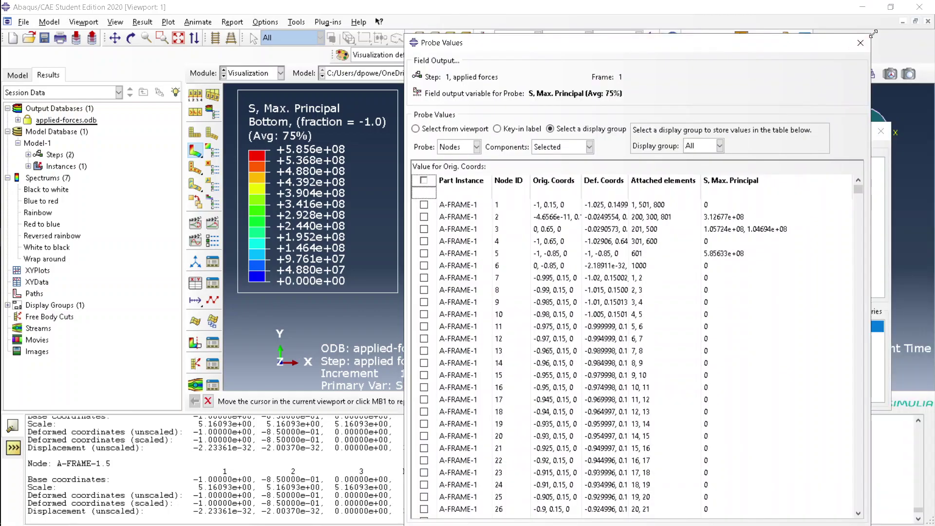
{"action": "left_click_drag", "start_coordinate": [743, 143], "coordinate": [609, 24]}
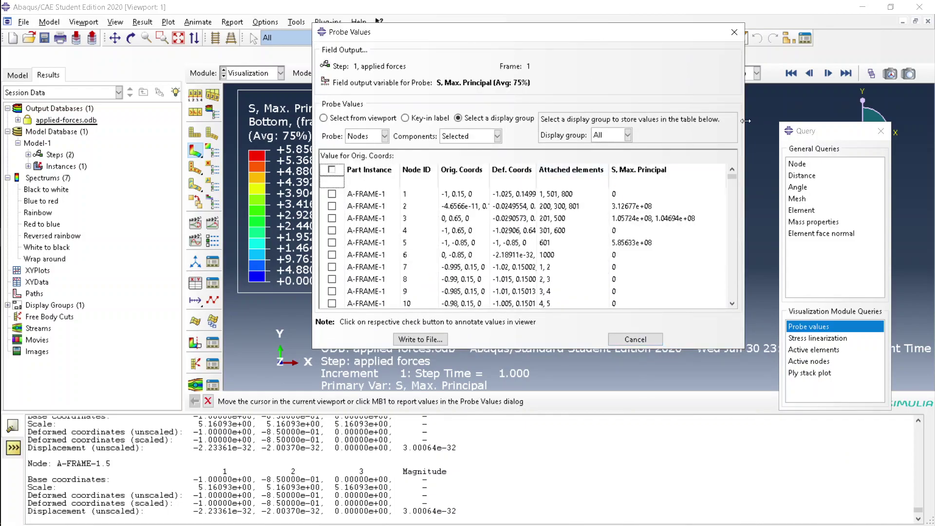
{"action": "left_click_drag", "start_coordinate": [578, 32], "coordinate": [295, 56]}
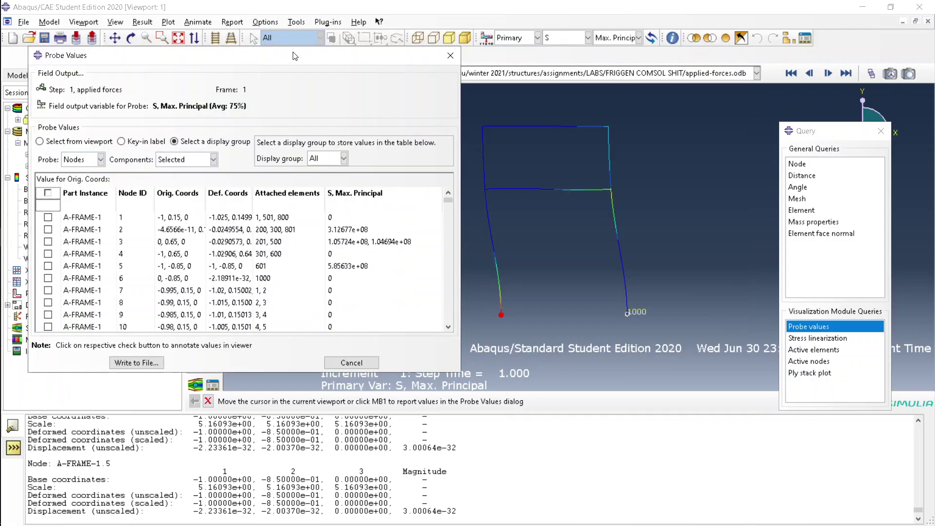
{"action": "mouse_move", "coordinate": [352, 58]}
{"action": "left_mouse_down"}
{"action": "mouse_move", "coordinate": [355, 68]}
{"action": "mouse_move", "coordinate": [341, 53]}
{"action": "left_mouse_up"}
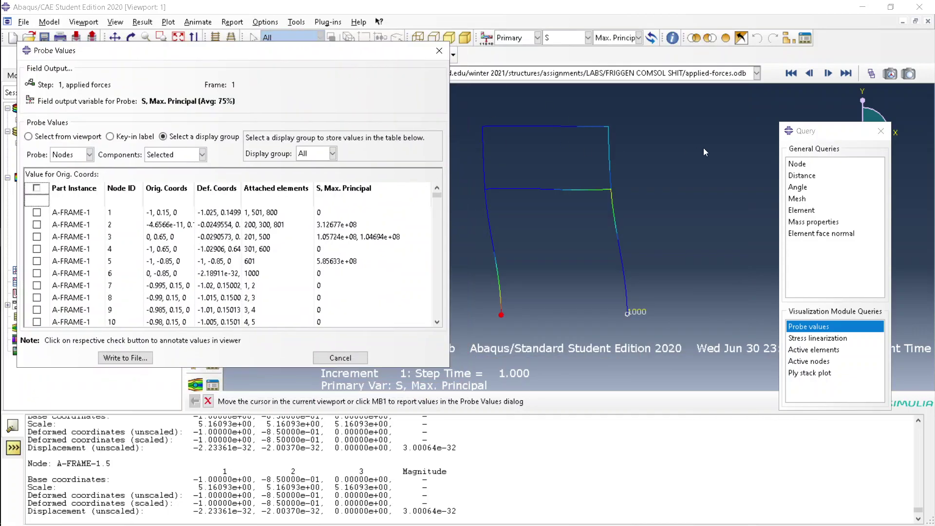
Step: Plot displacement U and list its magnitude for every node in display group All
{"action": "left_click", "coordinate": [587, 37]}
{"action": "left_click", "coordinate": [571, 120]}
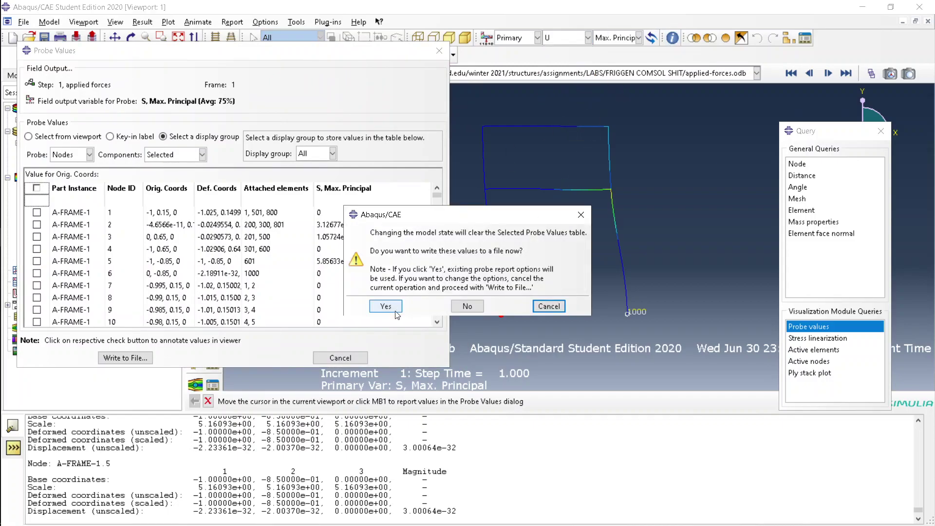
{"action": "left_click", "coordinate": [467, 307]}
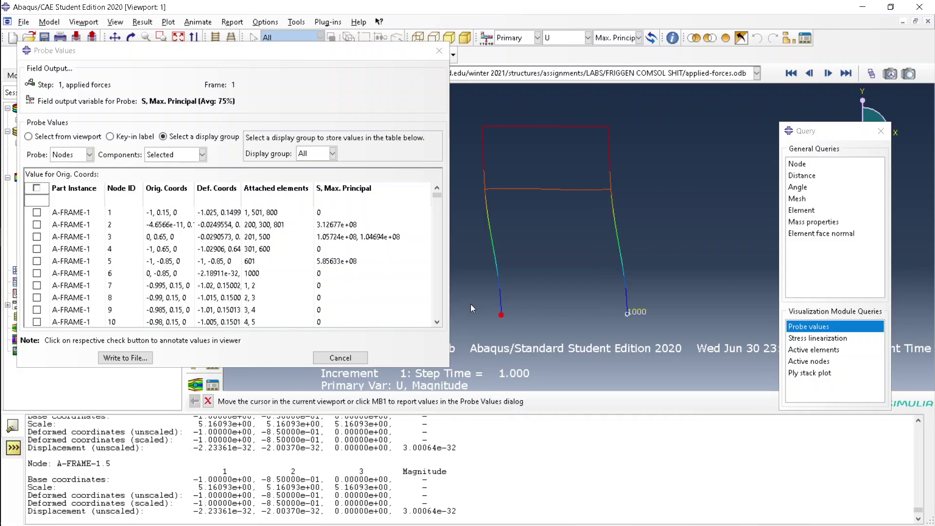
{"action": "left_click", "coordinate": [311, 154]}
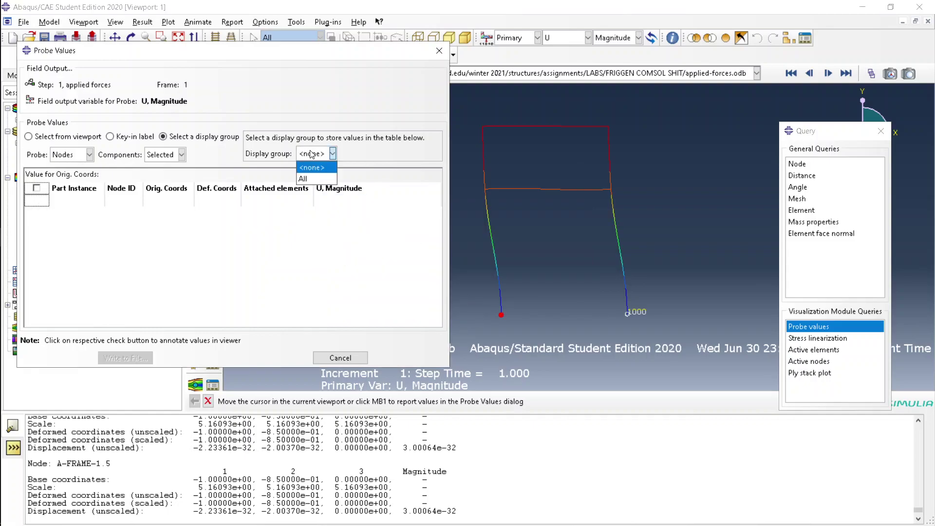
{"action": "left_click", "coordinate": [314, 177]}
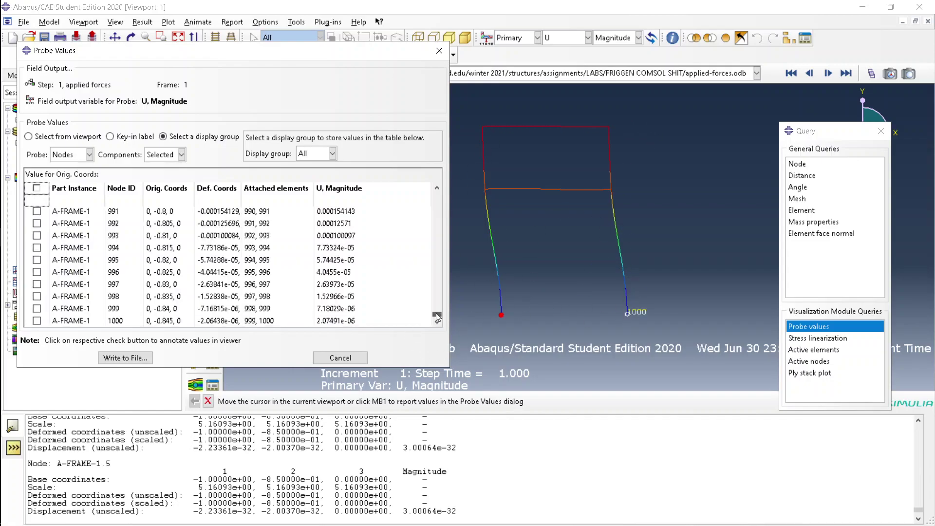
{"action": "left_click_drag", "start_coordinate": [437, 315], "coordinate": [464, 137]}
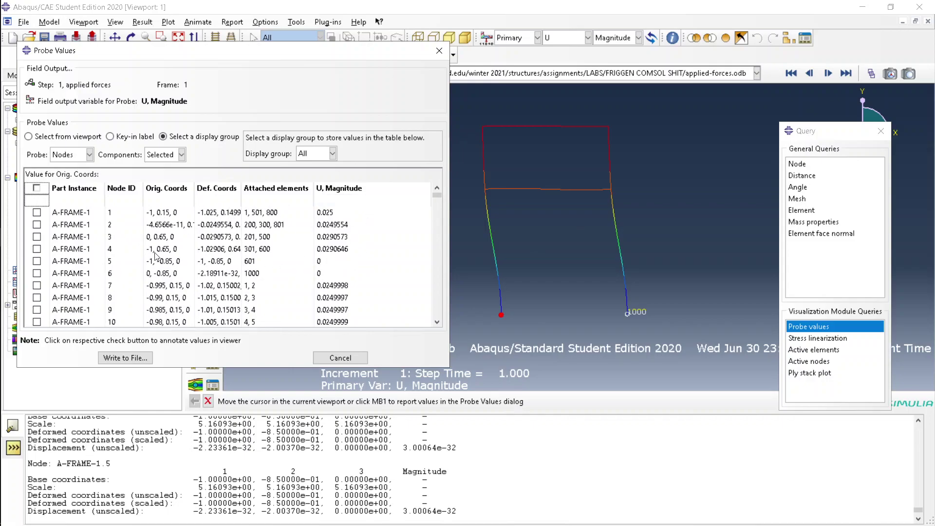
Step: Label nodes 1 and 2 on the A-frame with their U magnitude values
{"action": "left_click", "coordinate": [116, 214]}
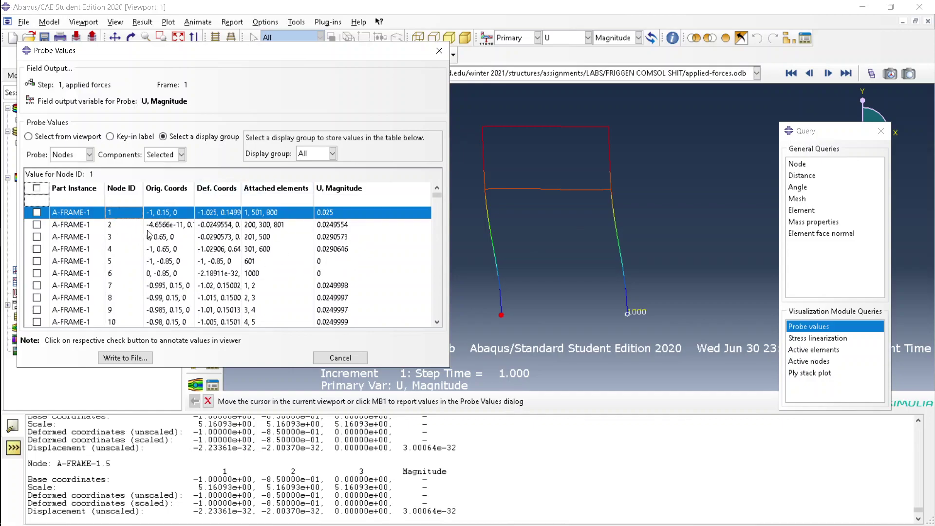
{"action": "key", "text": "Page_Down"}
{"action": "key", "text": "Page_Up"}
{"action": "key", "text": "Down"}
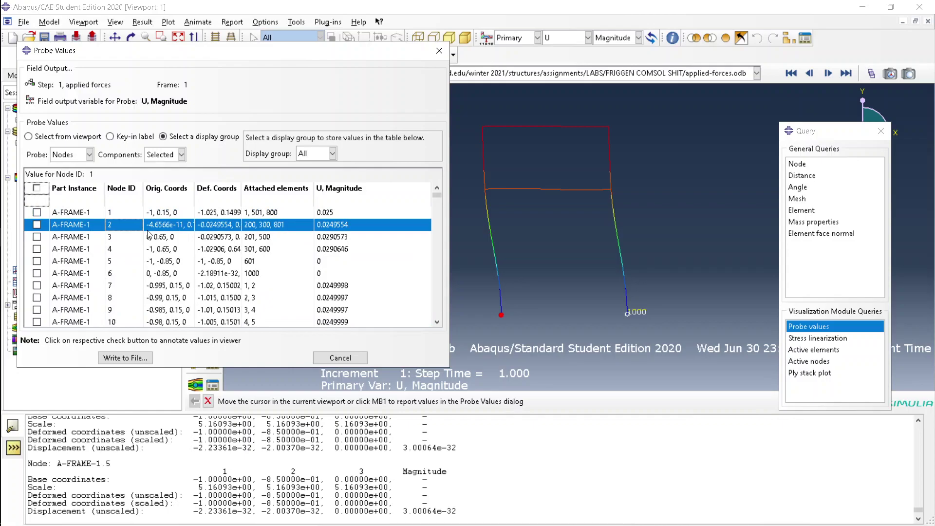
{"action": "left_click", "coordinate": [114, 237]}
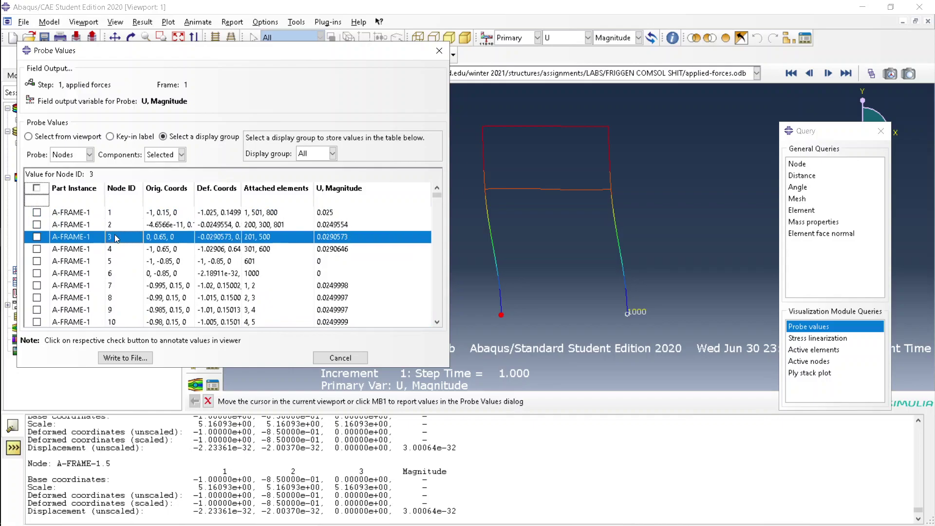
{"action": "left_click", "coordinate": [36, 212]}
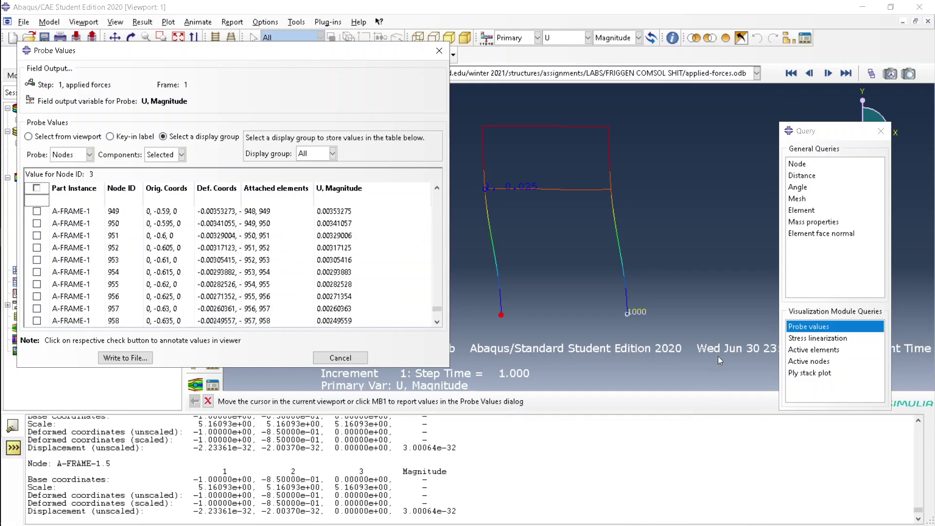
{"action": "left_click_drag", "start_coordinate": [437, 308], "coordinate": [417, 153]}
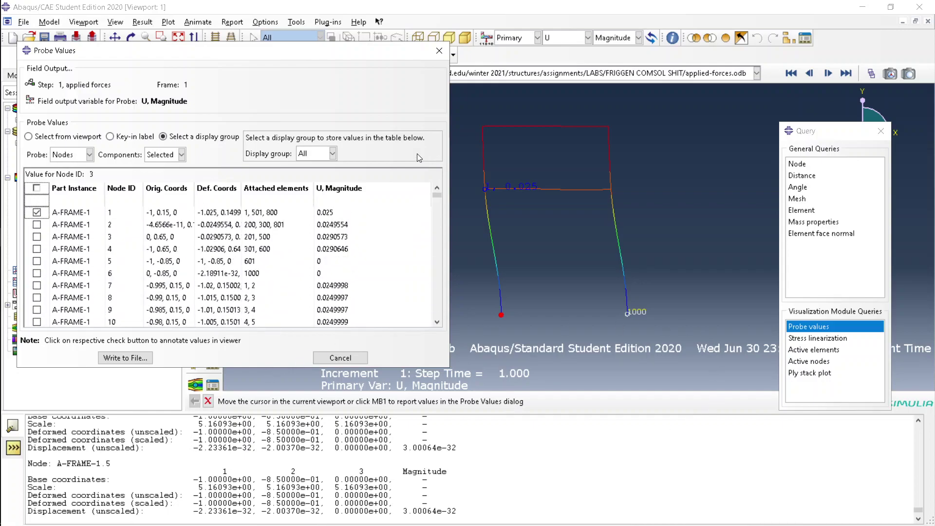
{"action": "left_click", "coordinate": [36, 225]}
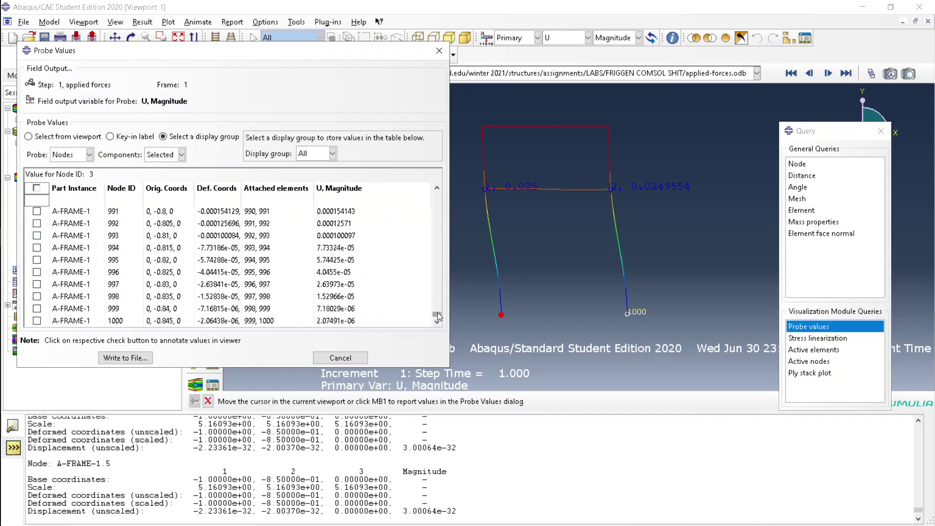
{"action": "left_click_drag", "start_coordinate": [437, 314], "coordinate": [442, 146]}
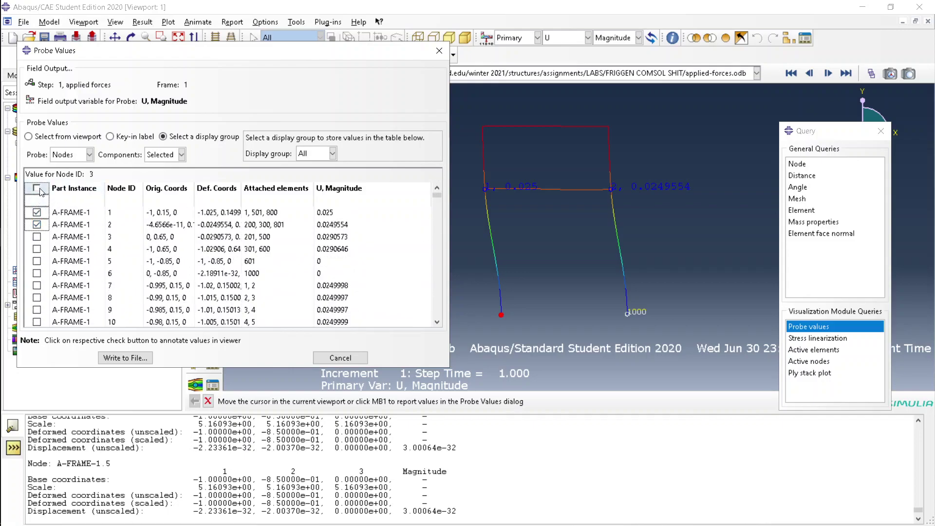
Step: Label nodes 3, 4, 5 and the sixth table node with their U magnitude values
{"action": "left_click", "coordinate": [37, 236]}
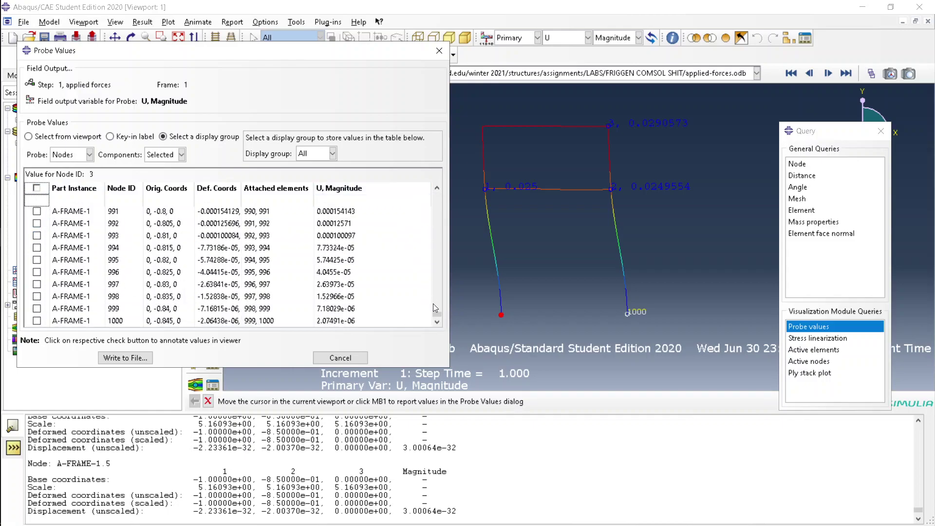
{"action": "left_click_drag", "start_coordinate": [440, 317], "coordinate": [435, 165]}
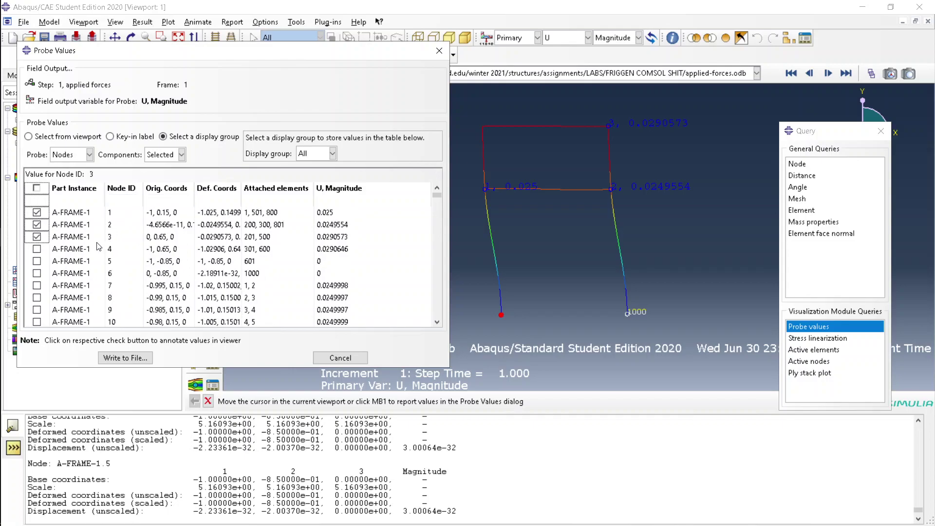
{"action": "left_click", "coordinate": [36, 249]}
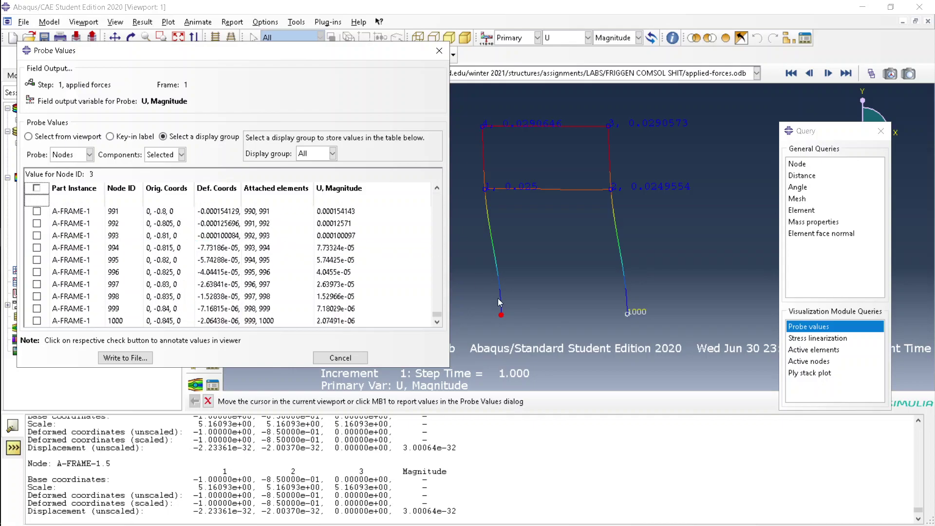
{"action": "left_click_drag", "start_coordinate": [437, 315], "coordinate": [447, 168]}
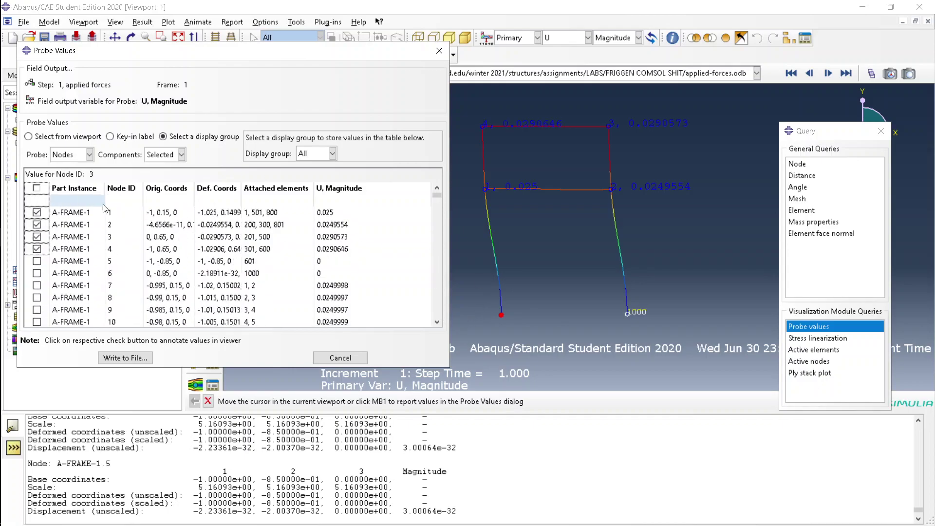
{"action": "left_click", "coordinate": [37, 261]}
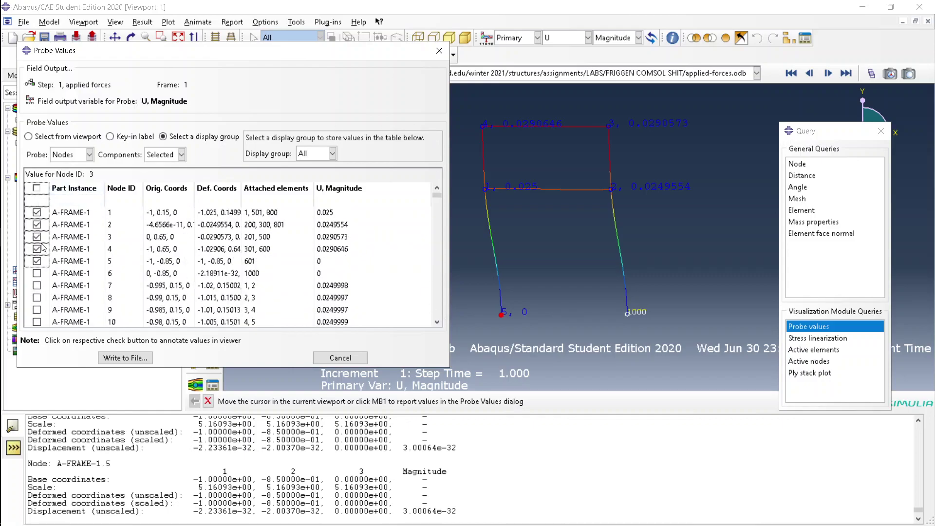
{"action": "left_click", "coordinate": [37, 273]}
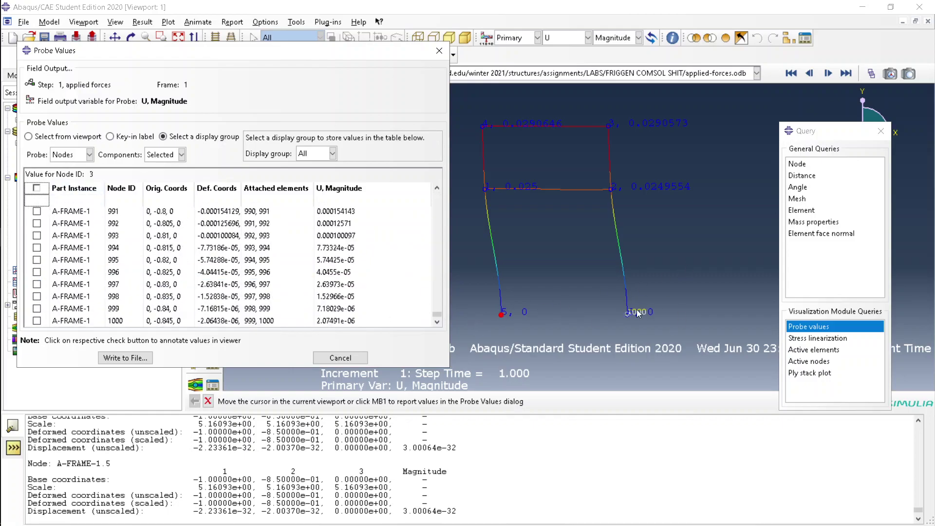
{"action": "scroll", "coordinate": [615, 256], "scroll_direction": "up", "scroll_amount": 5}
{"action": "scroll", "coordinate": [615, 256], "scroll_direction": "down", "scroll_amount": 2}
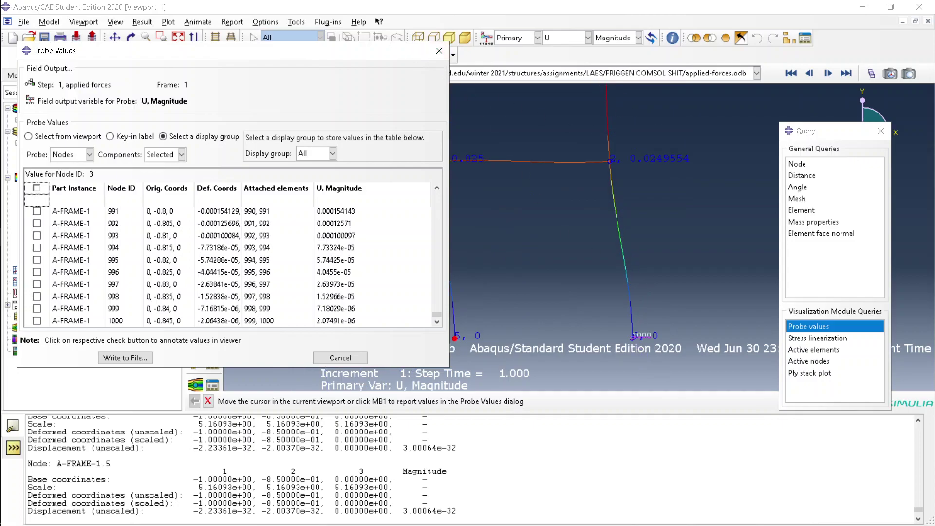
{"action": "left_click", "coordinate": [509, 6]}
{"action": "scroll", "coordinate": [577, 202], "scroll_direction": "down", "scroll_amount": 3}
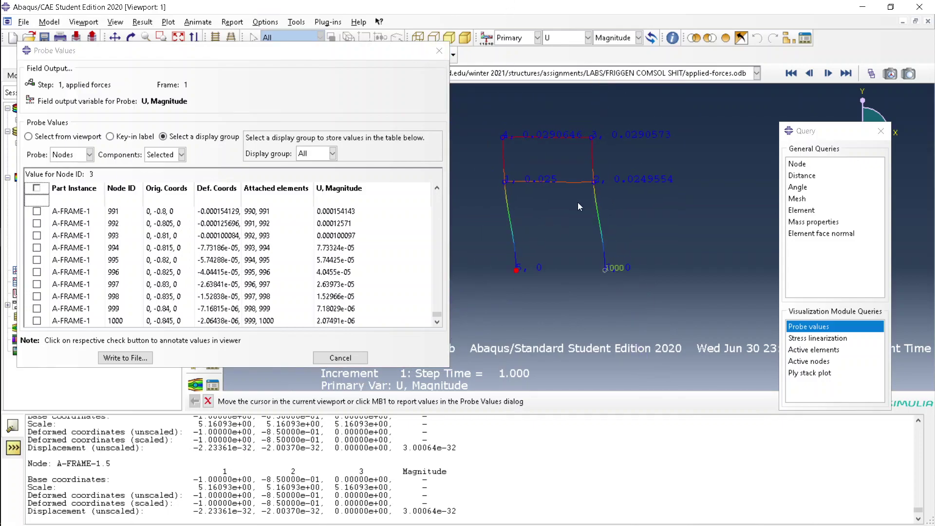
Step: Open the probe report-to-file settings, keeping the Engineering number format
{"action": "left_click", "coordinate": [120, 359]}
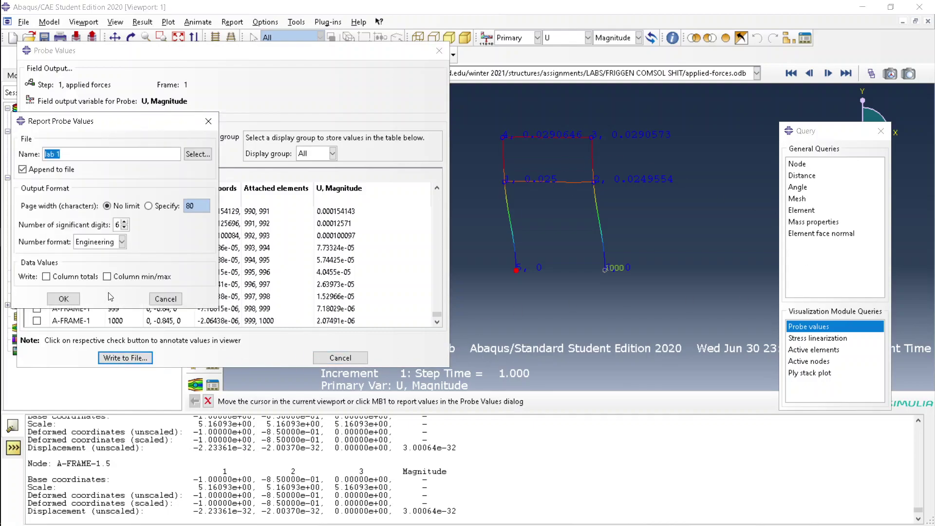
{"action": "type", "text": "grfadvdxdfgdsfg"}
{"action": "left_click", "coordinate": [99, 245]}
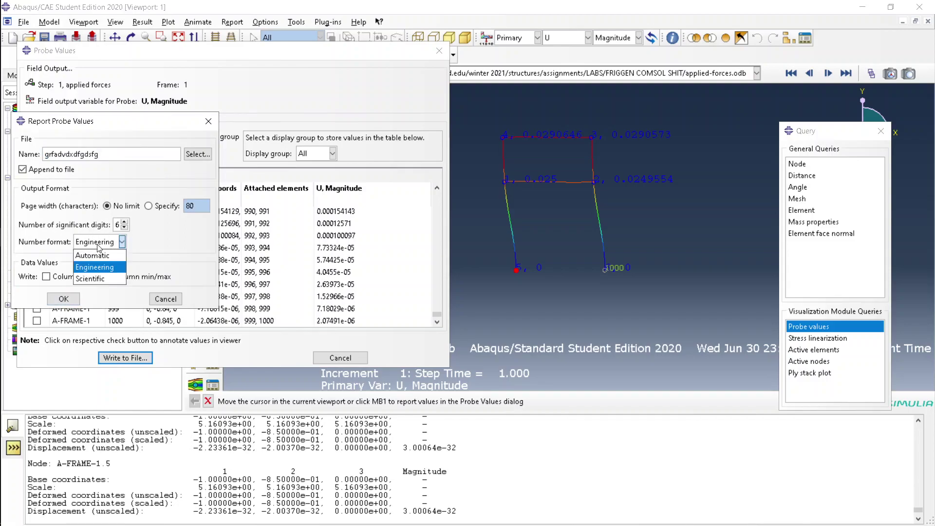
{"action": "left_click", "coordinate": [99, 246]}
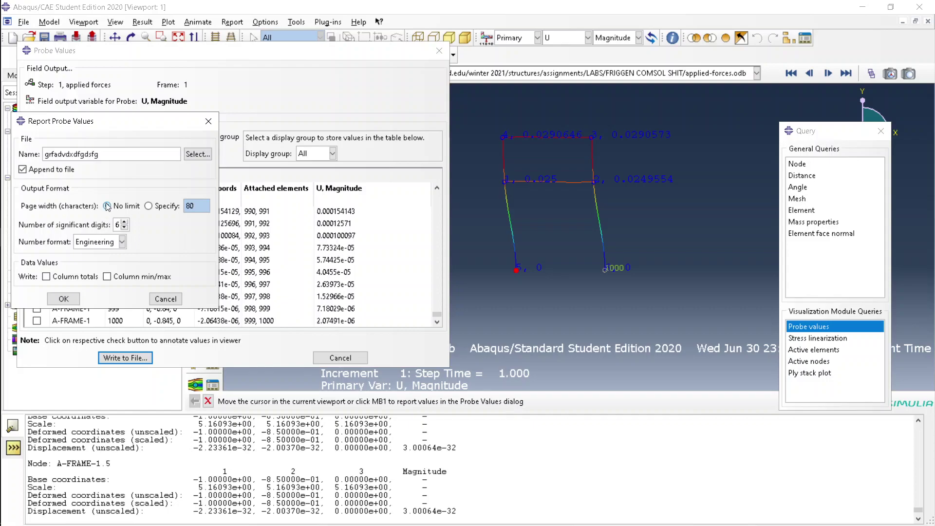
{"action": "left_click", "coordinate": [53, 171]}
{"action": "left_click_drag", "start_coordinate": [151, 155], "coordinate": [48, 154]}
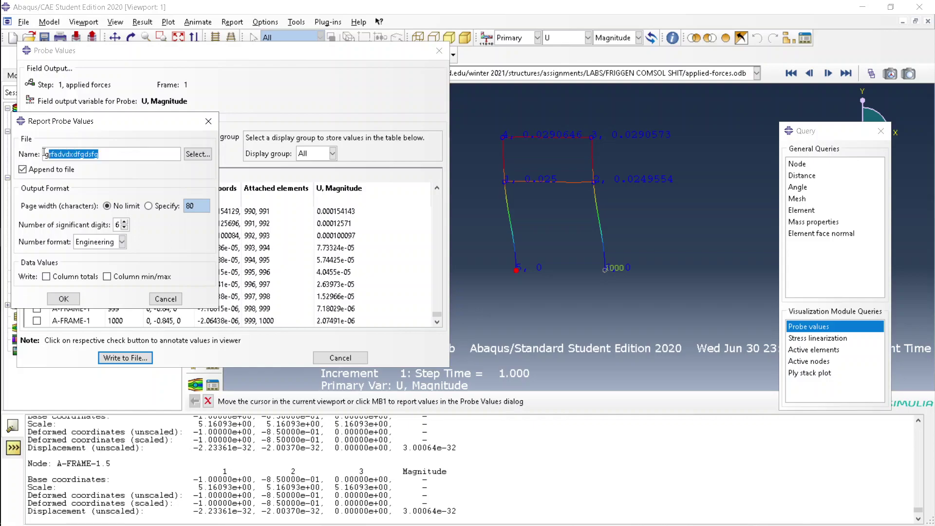
Step: Browse for a report location, including the home folder, then cancel the report settings
{"action": "left_click", "coordinate": [197, 153]}
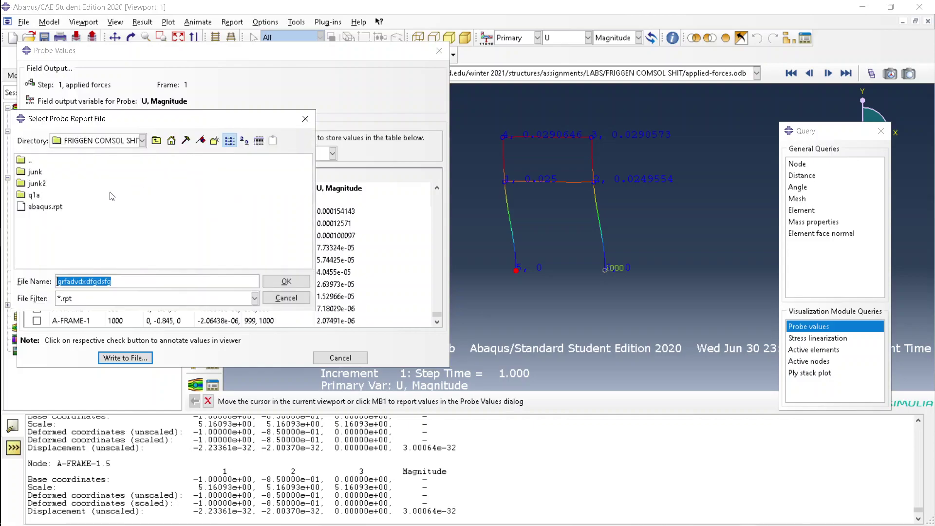
{"action": "left_click", "coordinate": [305, 120]}
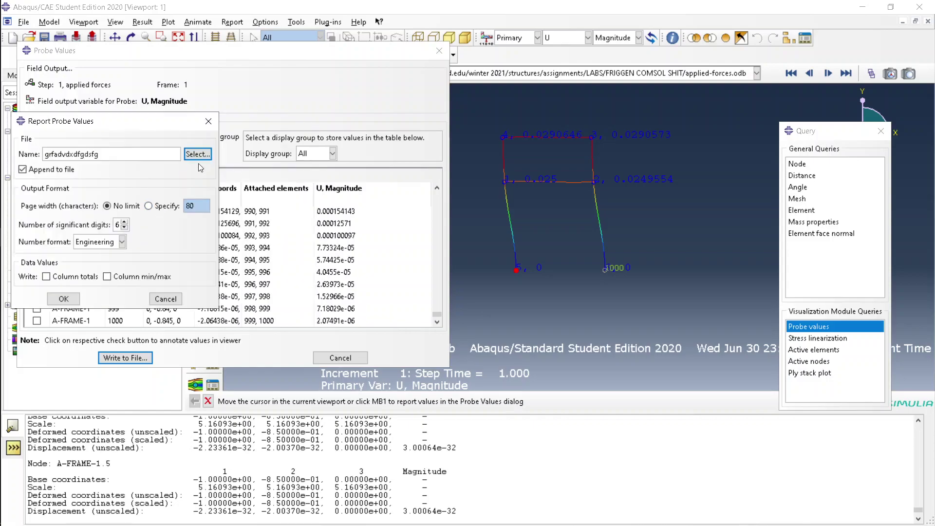
{"action": "left_click", "coordinate": [200, 154]}
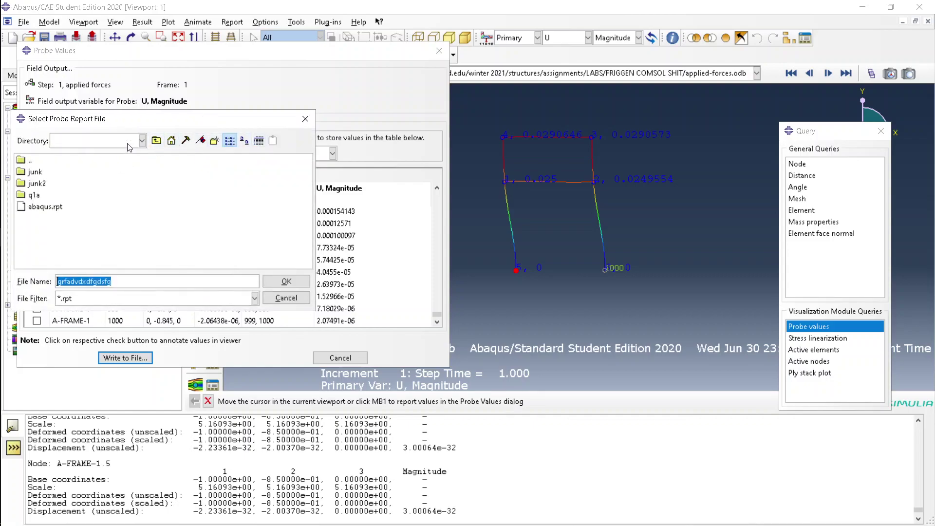
{"action": "left_click", "coordinate": [171, 141]}
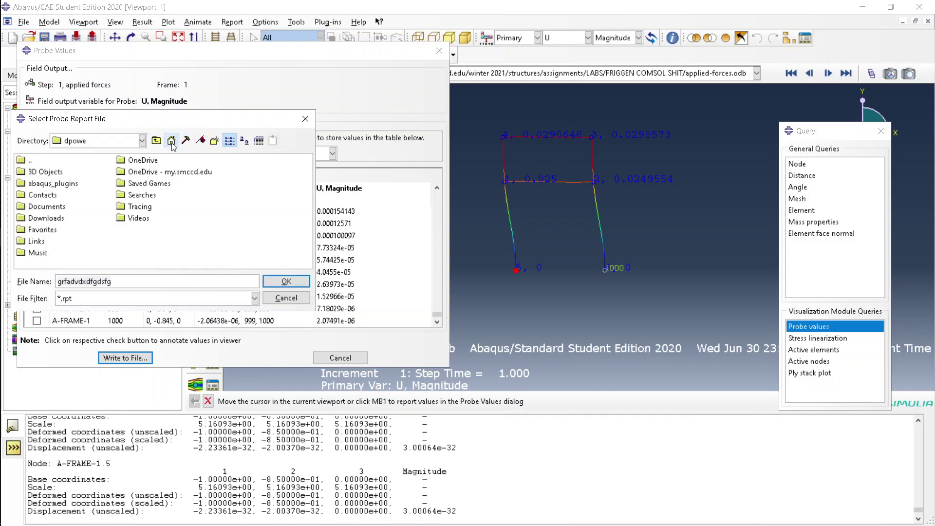
{"action": "left_click", "coordinate": [303, 122]}
{"action": "left_click", "coordinate": [199, 152]}
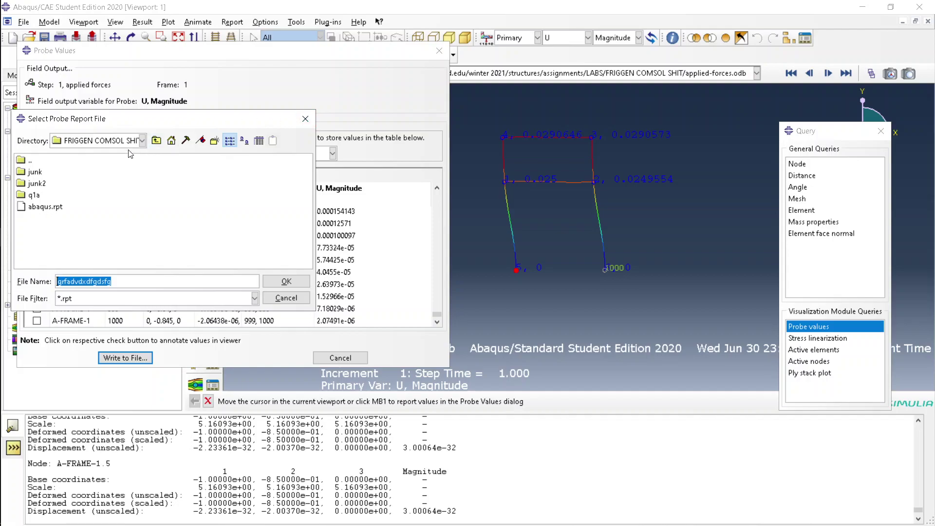
{"action": "left_click", "coordinate": [306, 119]}
{"action": "left_click", "coordinate": [208, 121]}
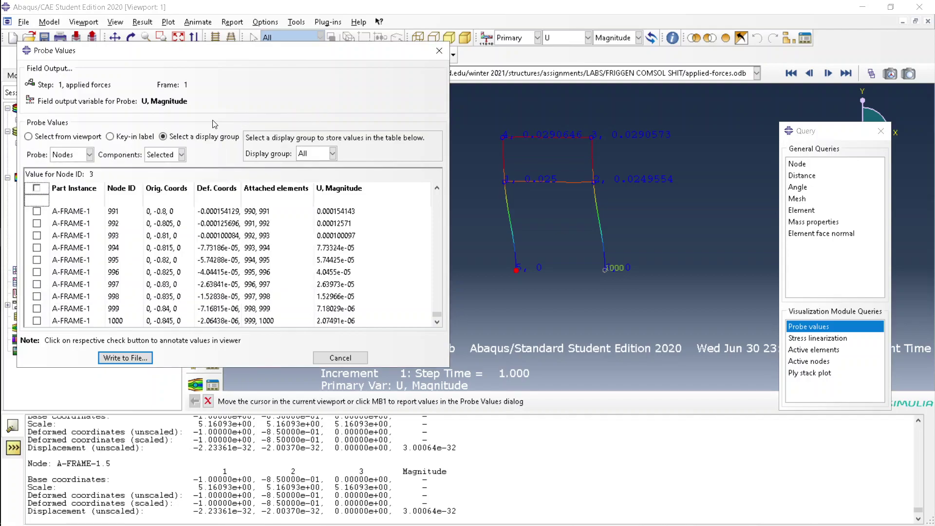
Step: Close the displacement probe table without writing a file and plot reaction force RF
{"action": "left_click", "coordinate": [441, 54]}
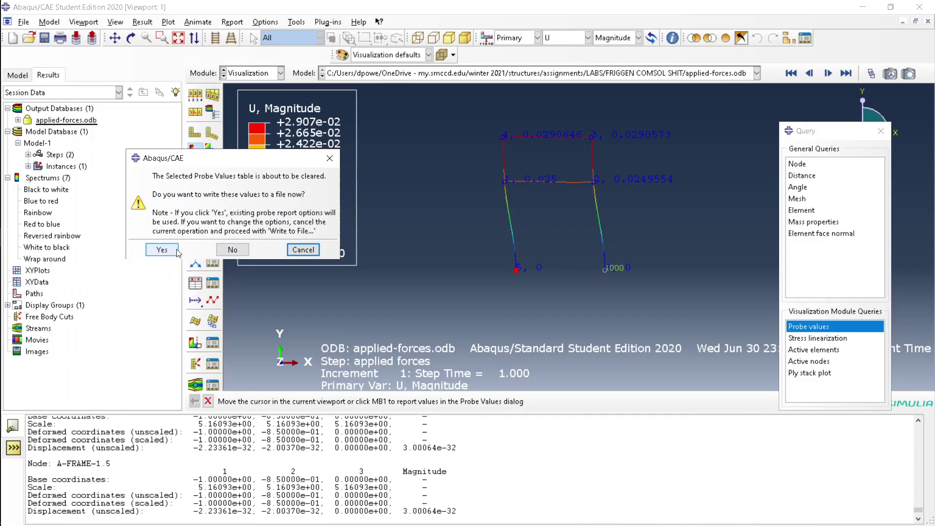
{"action": "left_click", "coordinate": [233, 250]}
{"action": "left_click", "coordinate": [628, 41]}
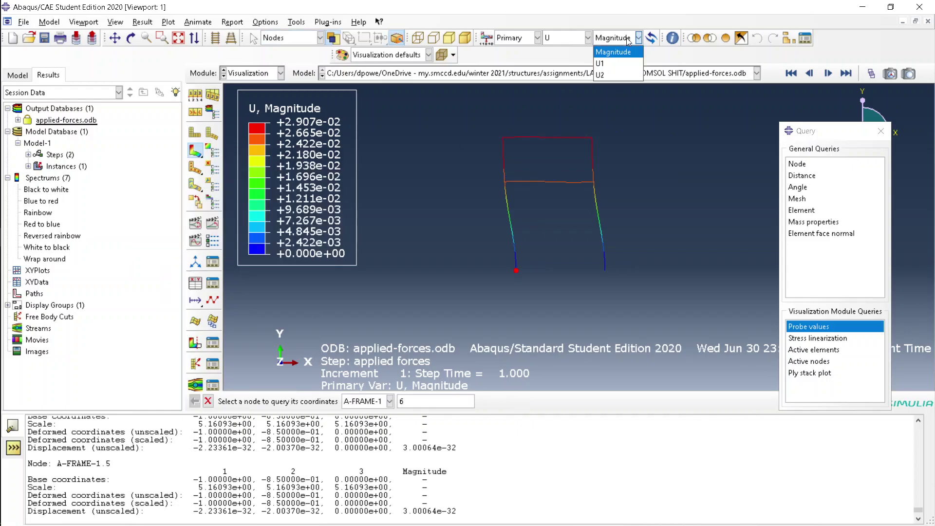
{"action": "left_click", "coordinate": [616, 63]}
{"action": "left_click", "coordinate": [575, 39]}
{"action": "left_click", "coordinate": [560, 87]}
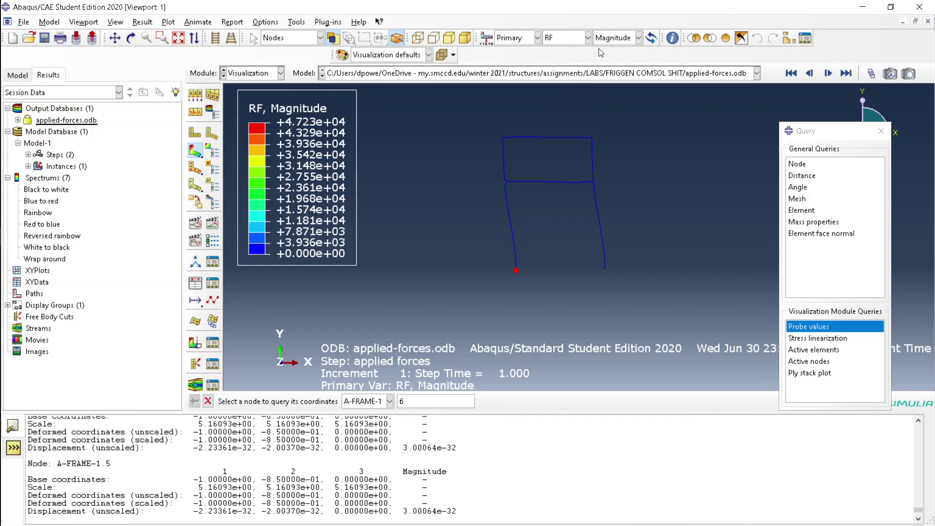
Step: Probe RF at all nodes in display group All, then close the table without saving
{"action": "left_click", "coordinate": [820, 326]}
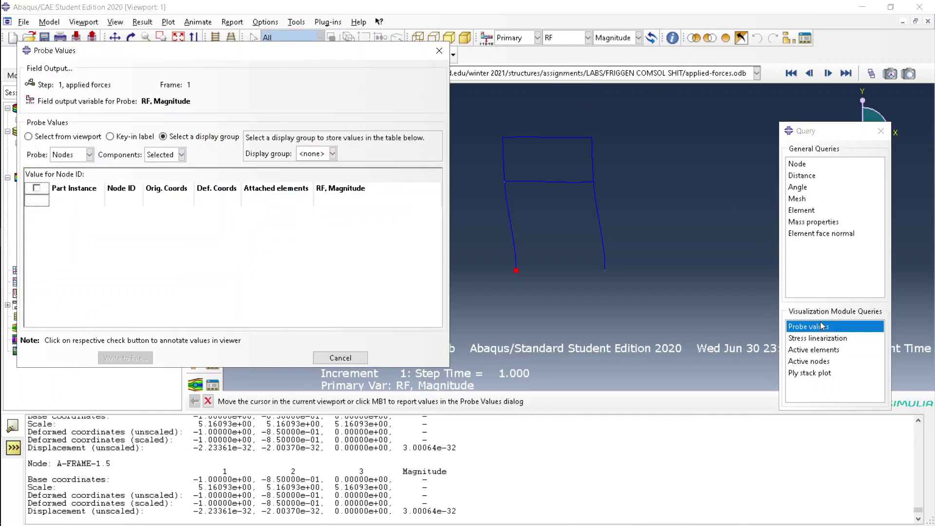
{"action": "left_click", "coordinate": [317, 154]}
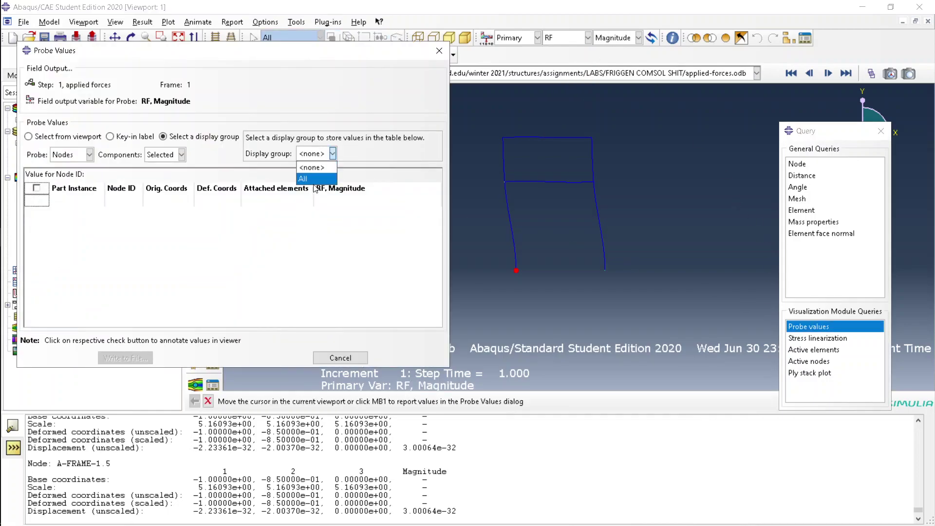
{"action": "left_click", "coordinate": [68, 137]}
{"action": "left_click", "coordinate": [68, 138]}
{"action": "left_click", "coordinate": [223, 138]}
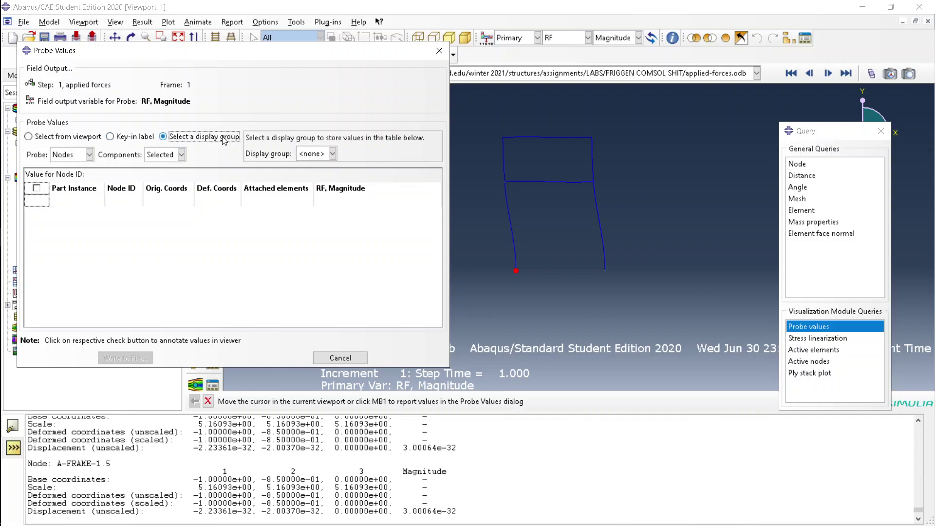
{"action": "left_click", "coordinate": [326, 157]}
{"action": "left_click", "coordinate": [312, 178]}
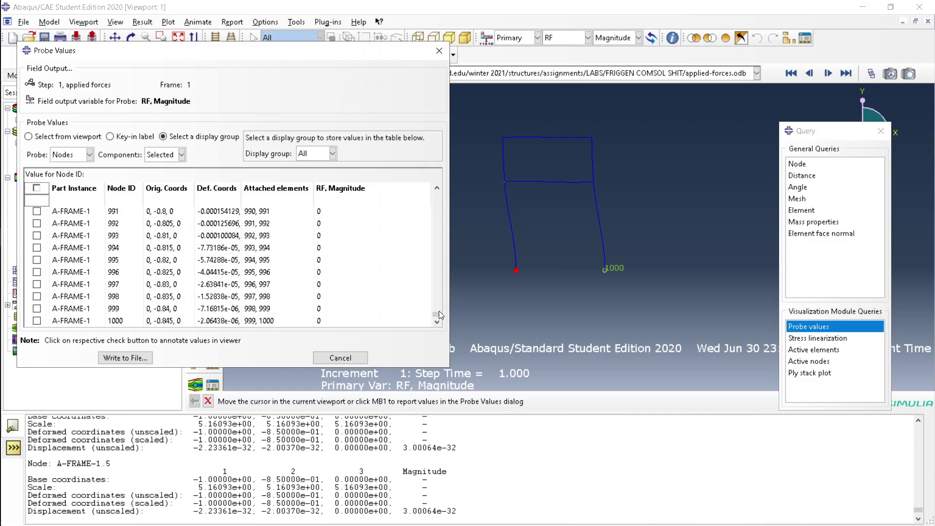
{"action": "left_click_drag", "start_coordinate": [438, 317], "coordinate": [436, 195]}
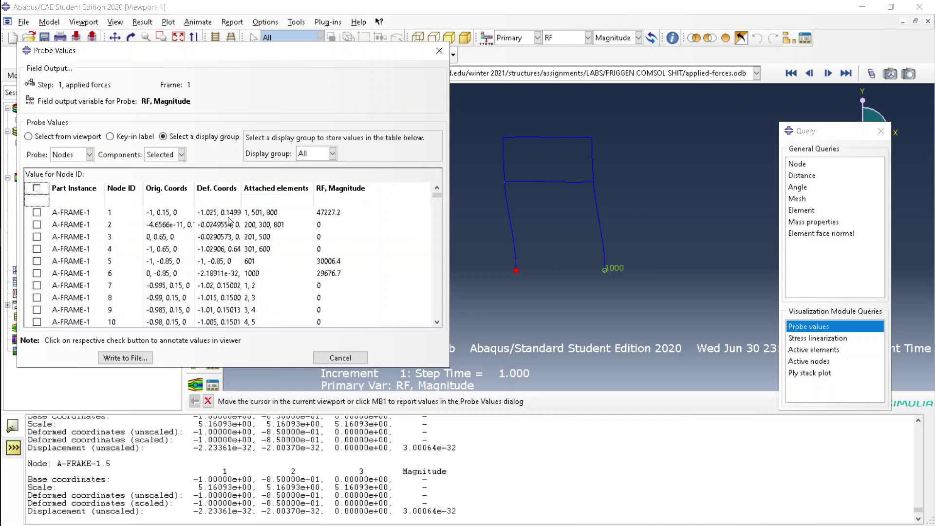
{"action": "left_click", "coordinate": [439, 52]}
{"action": "left_click", "coordinate": [230, 252]}
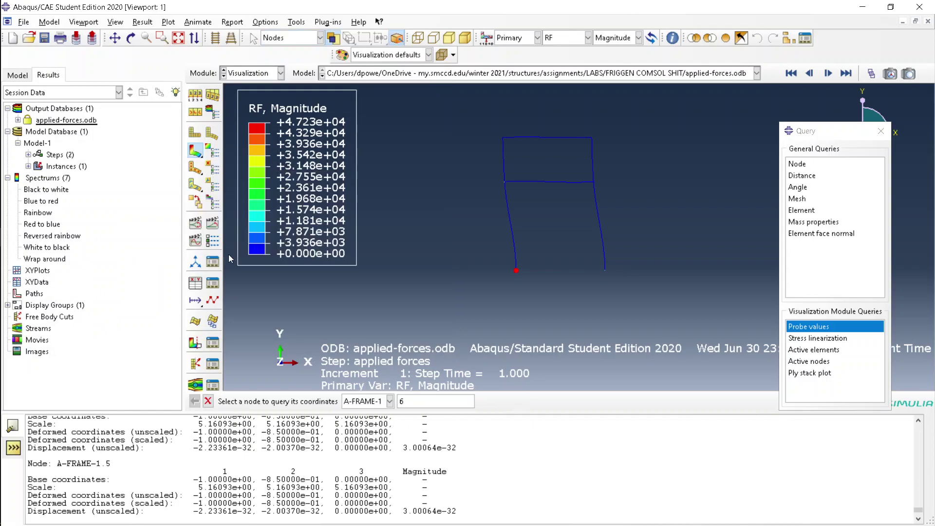
Step: Search the Start menu for 'abaq' and open the Abaqus CAE shortcut's file location
{"action": "key", "text": "super"}
{"action": "type", "text": "sadfaf"}
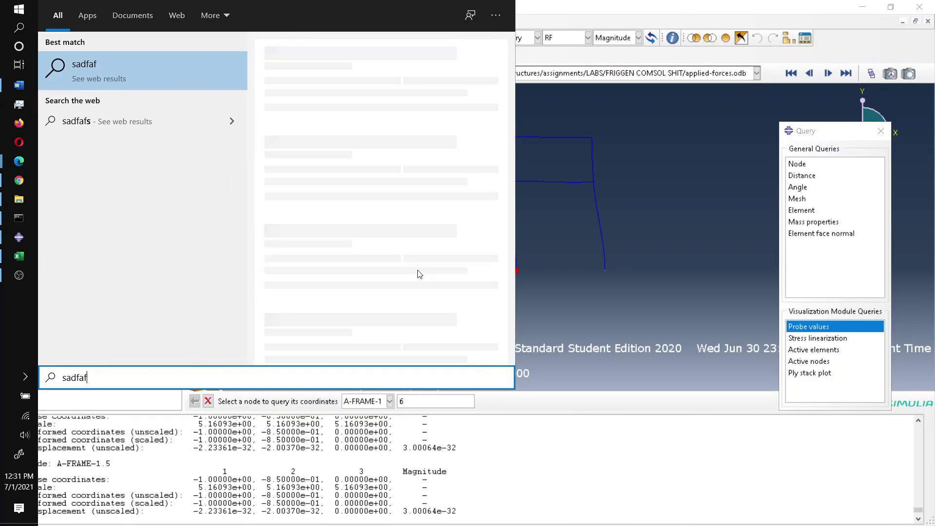
{"action": "key", "text": "Escape"}
{"action": "key", "text": "super"}
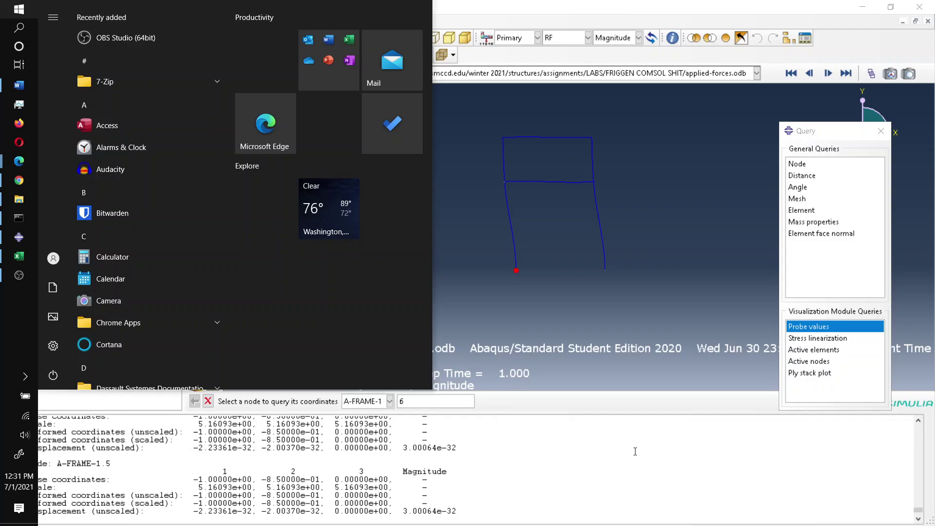
{"action": "type", "text": "abaq"}
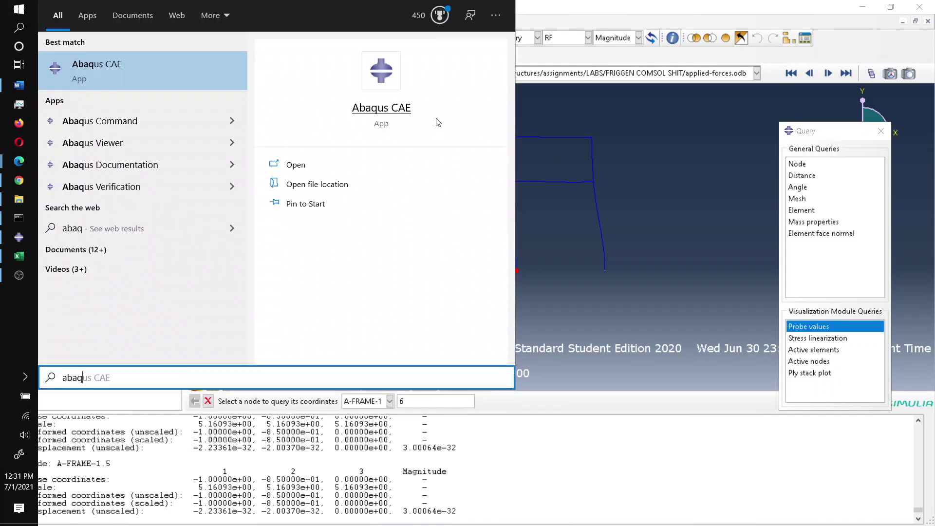
{"action": "right_click", "coordinate": [190, 69]}
{"action": "key", "text": "Escape"}
{"action": "key", "text": "Escape"}
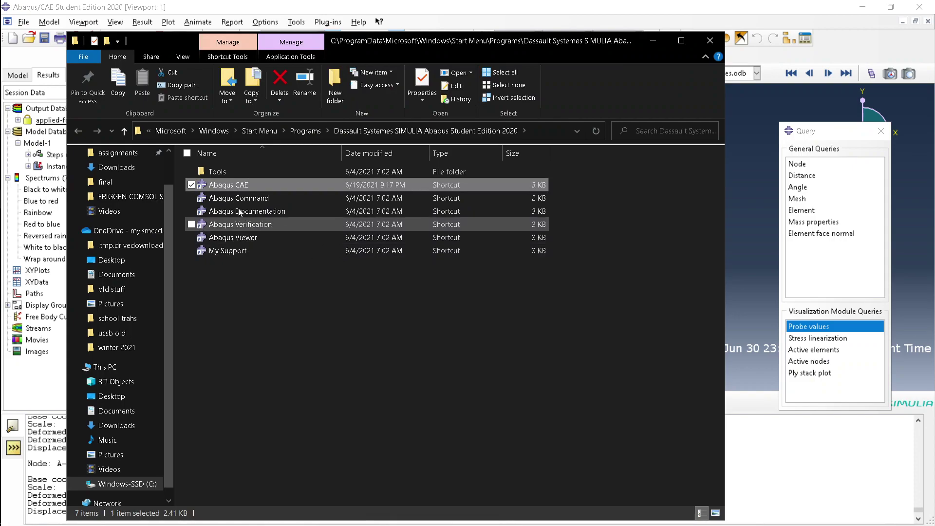
Step: Open the Abaqus CAE shortcut's Properties, then dismiss them and the search
{"action": "right_click", "coordinate": [239, 184]}
{"action": "mouse_move", "coordinate": [170, 366]}
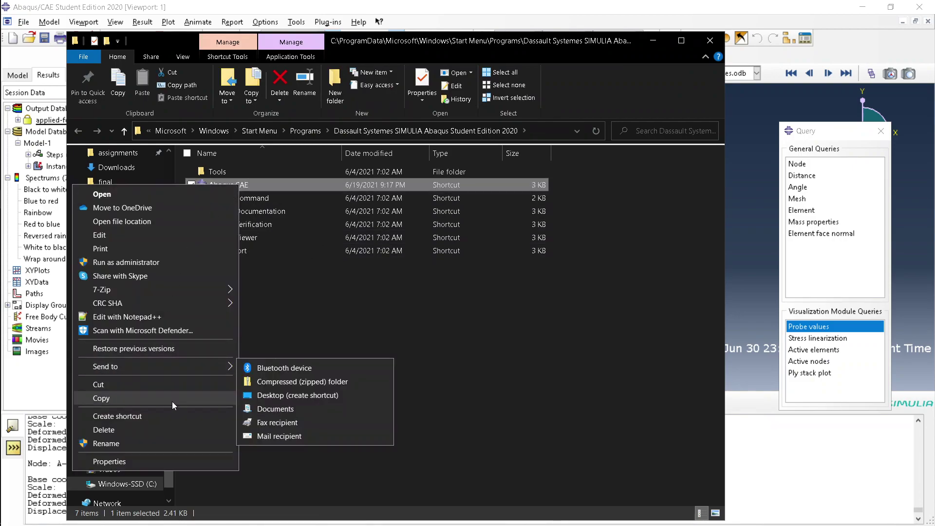
{"action": "left_click", "coordinate": [179, 460]}
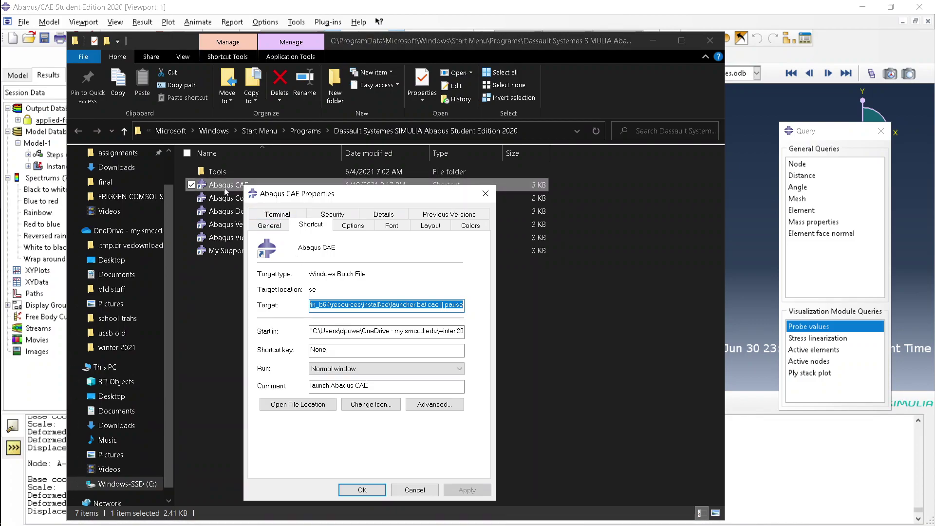
{"action": "key", "text": "super"}
{"action": "type", "text": "abaq"}
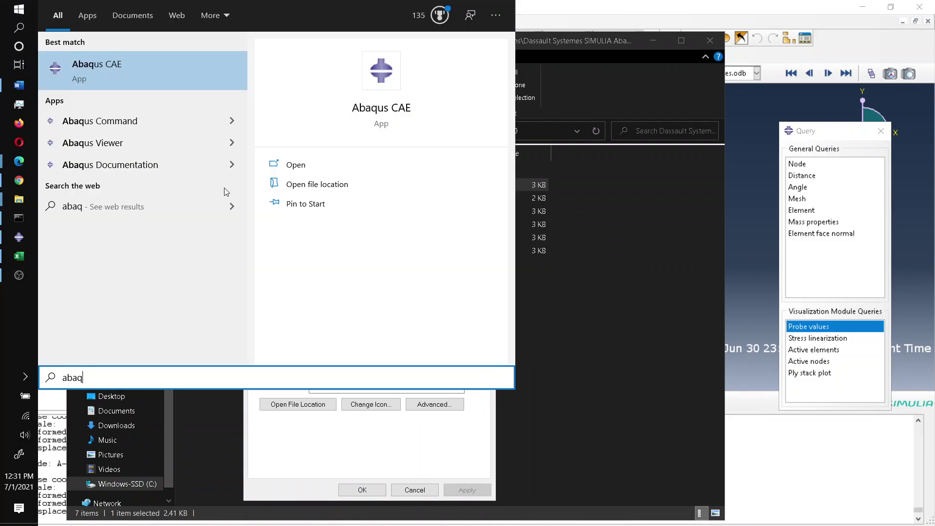
{"action": "right_click", "coordinate": [141, 59]}
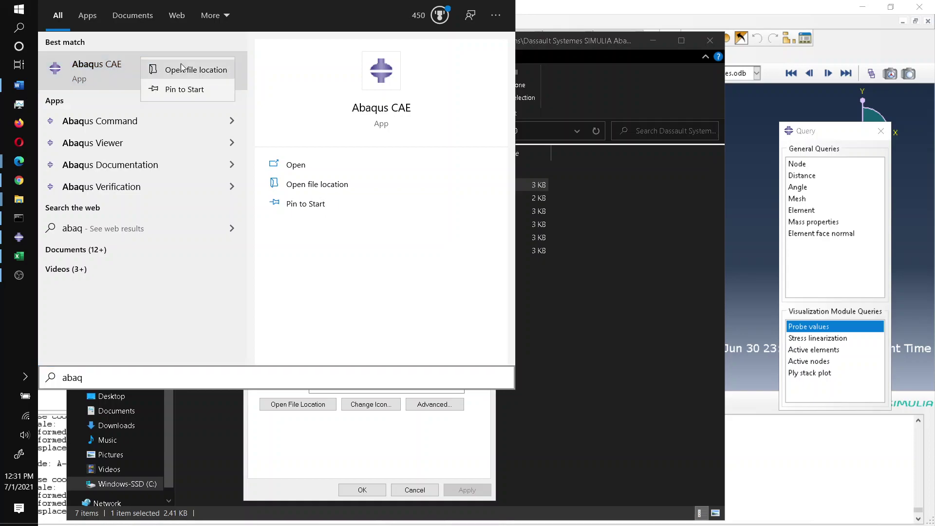
{"action": "left_click", "coordinate": [580, 321]}
Step: Reopen the shortcut's Properties, select the whole Start in path, and confirm with OK
{"action": "right_click", "coordinate": [236, 182]}
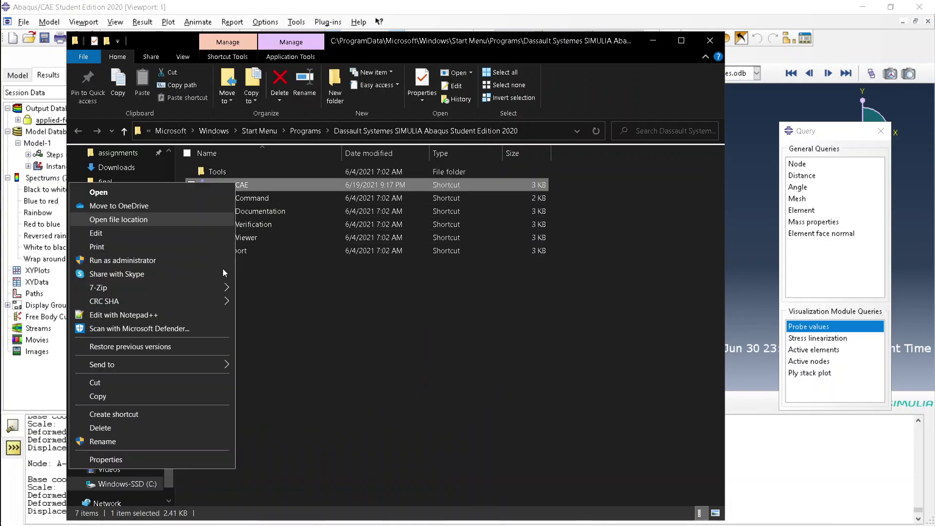
{"action": "left_click", "coordinate": [185, 461]}
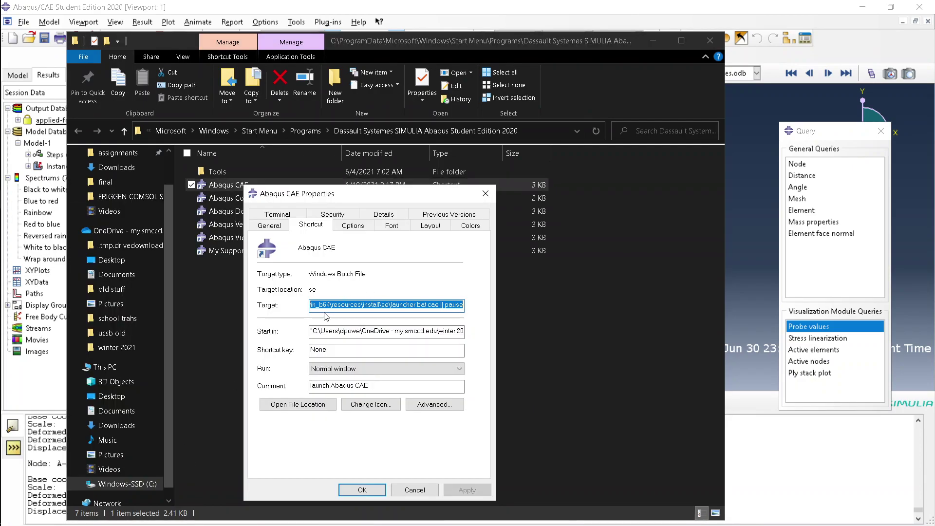
{"action": "left_click", "coordinate": [351, 333]}
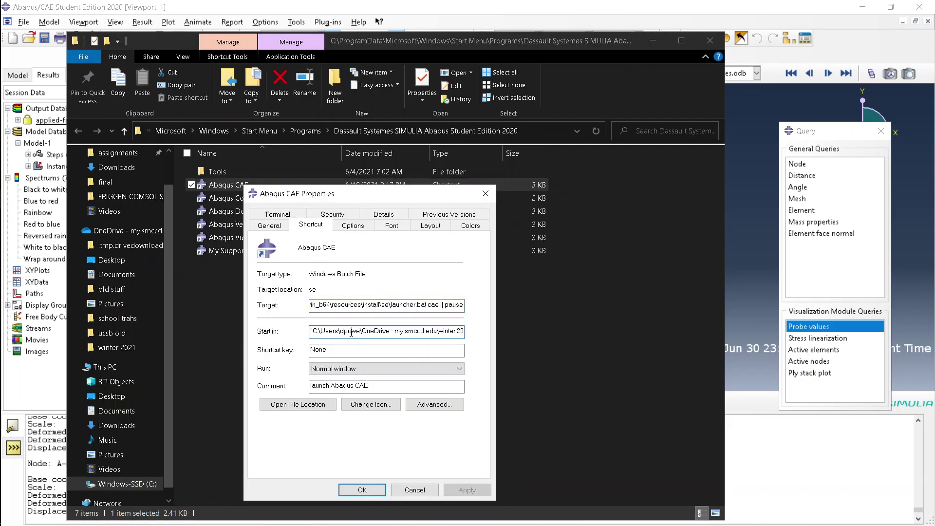
{"action": "double_click", "coordinate": [351, 333]}
{"action": "left_click_drag", "start_coordinate": [341, 333], "coordinate": [616, 327]}
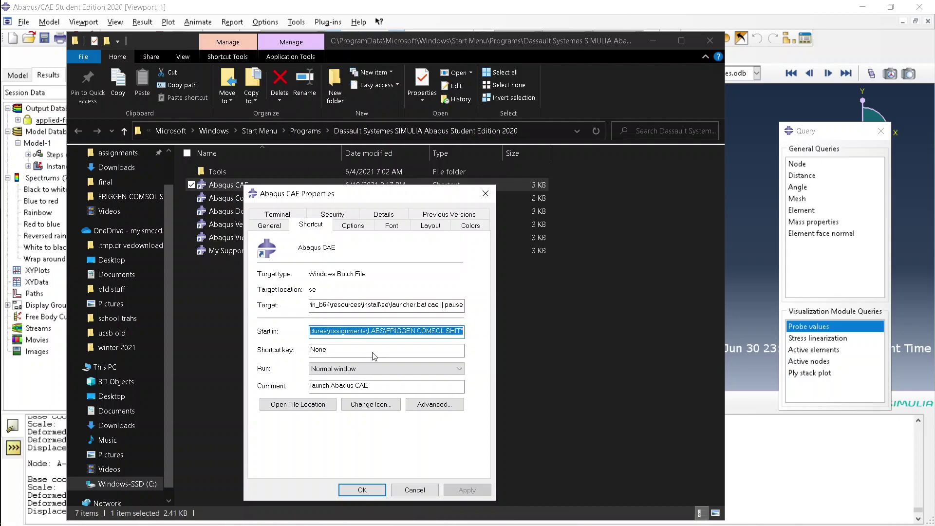
{"action": "left_click", "coordinate": [352, 489]}
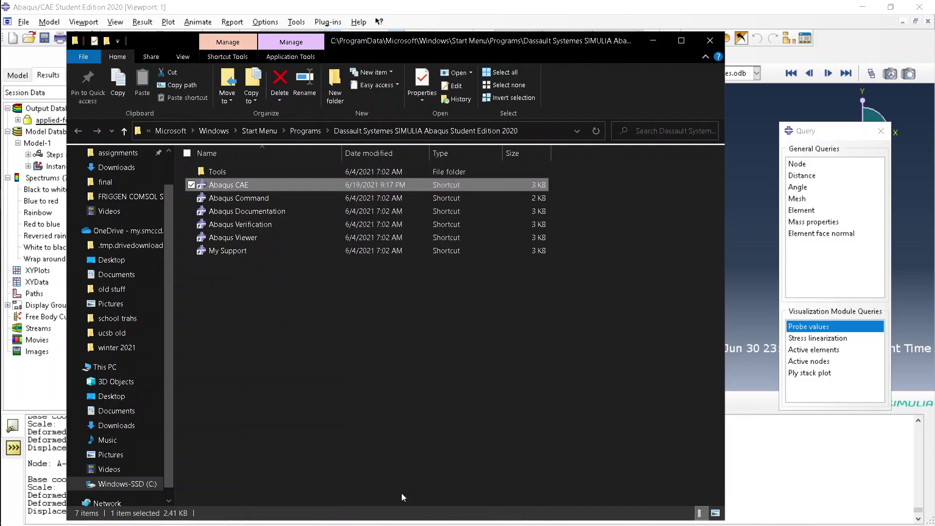
Step: Close the shortcuts folder and show Abaqus/CAE's File menu with Set Work Directory
{"action": "left_click", "coordinate": [709, 40]}
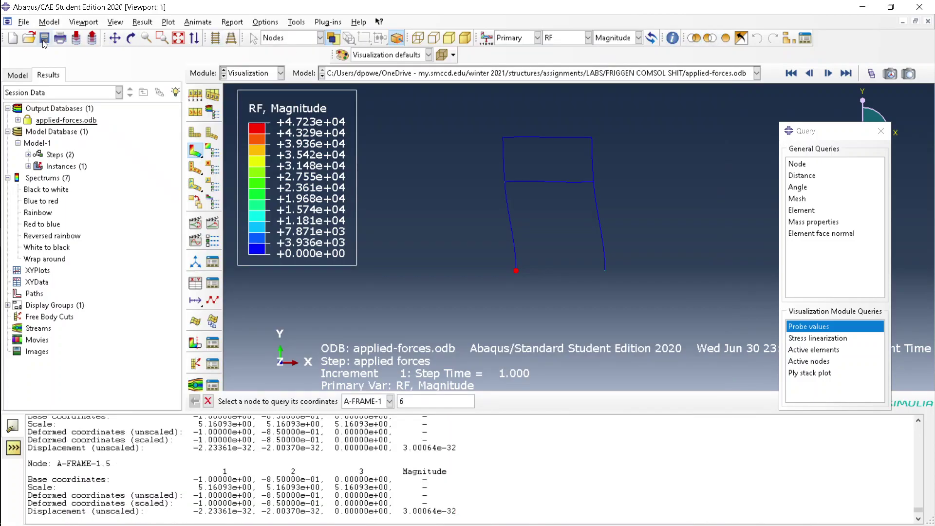
{"action": "left_click", "coordinate": [23, 23]}
{"action": "left_click", "coordinate": [23, 22]}
{"action": "left_click", "coordinate": [23, 23]}
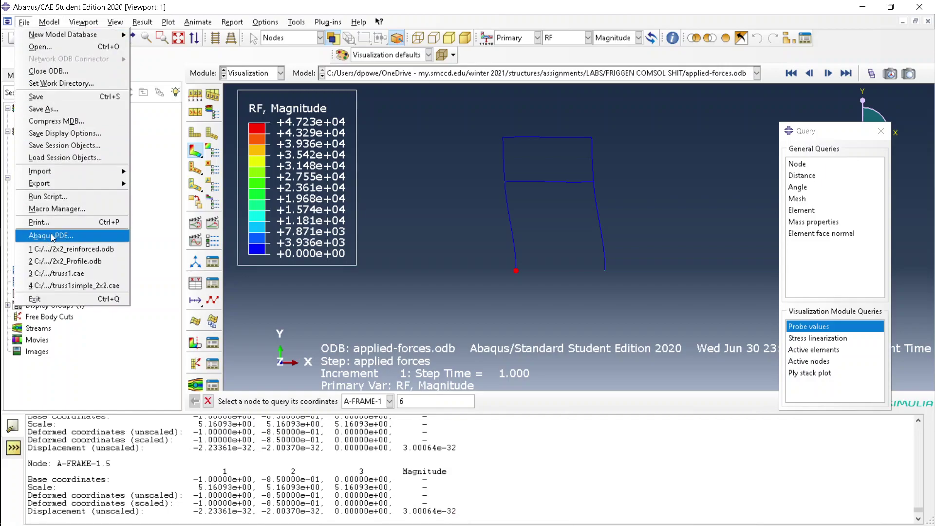